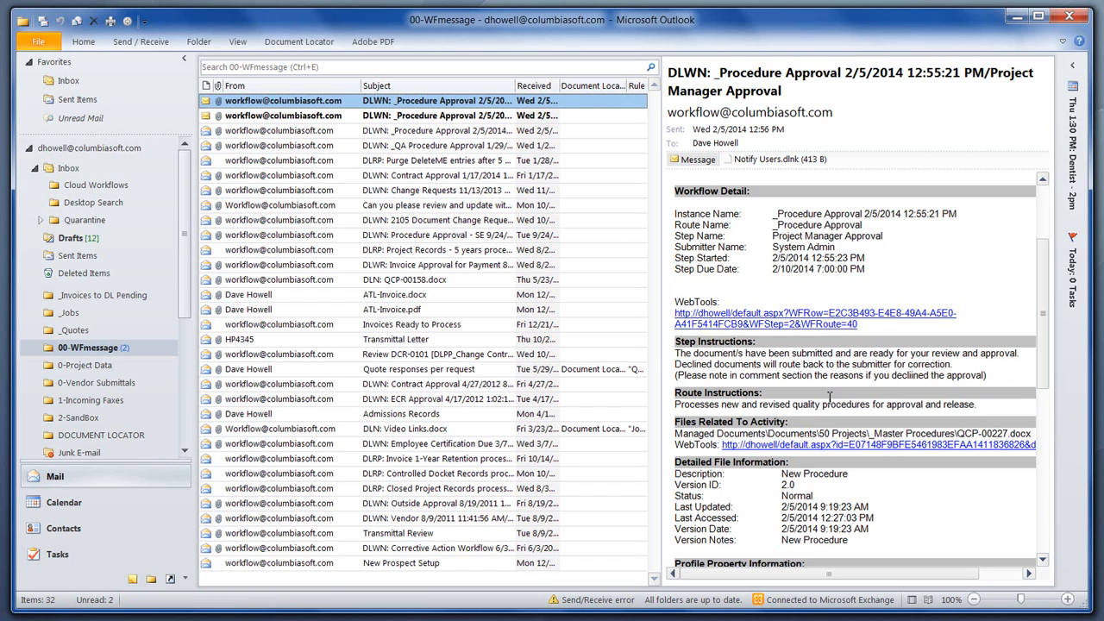
- Open the Notify Users.dlnk attachment of the Project Manager Approval message and read the task's step instructions
{"action": "scroll", "coordinate": [846, 404], "scroll_direction": "up", "scroll_amount": 4}
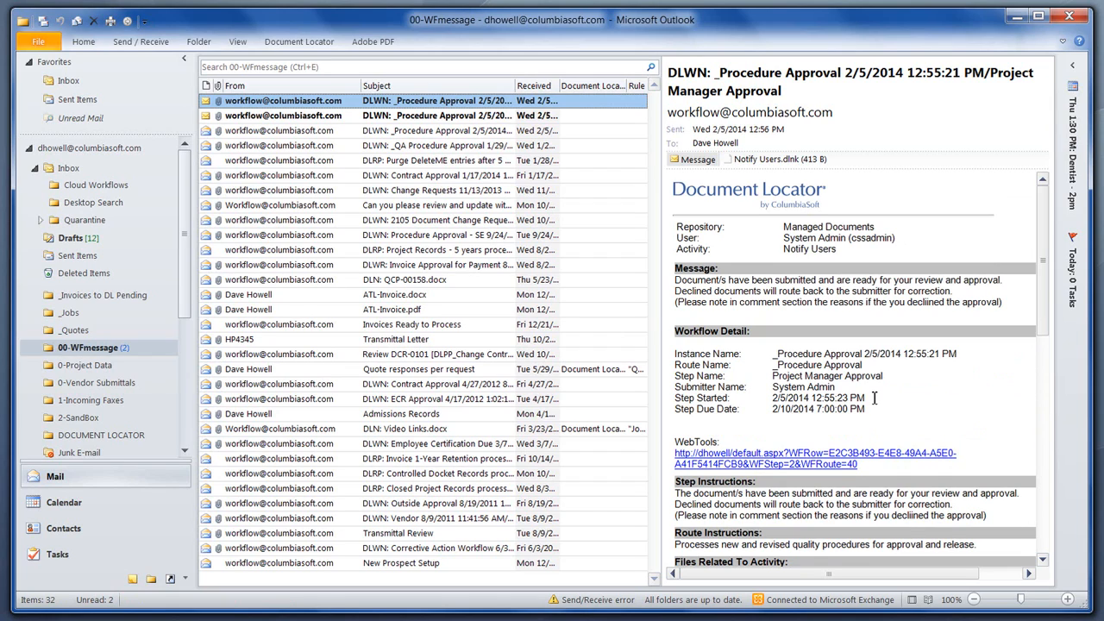
{"action": "left_click", "coordinate": [762, 162]}
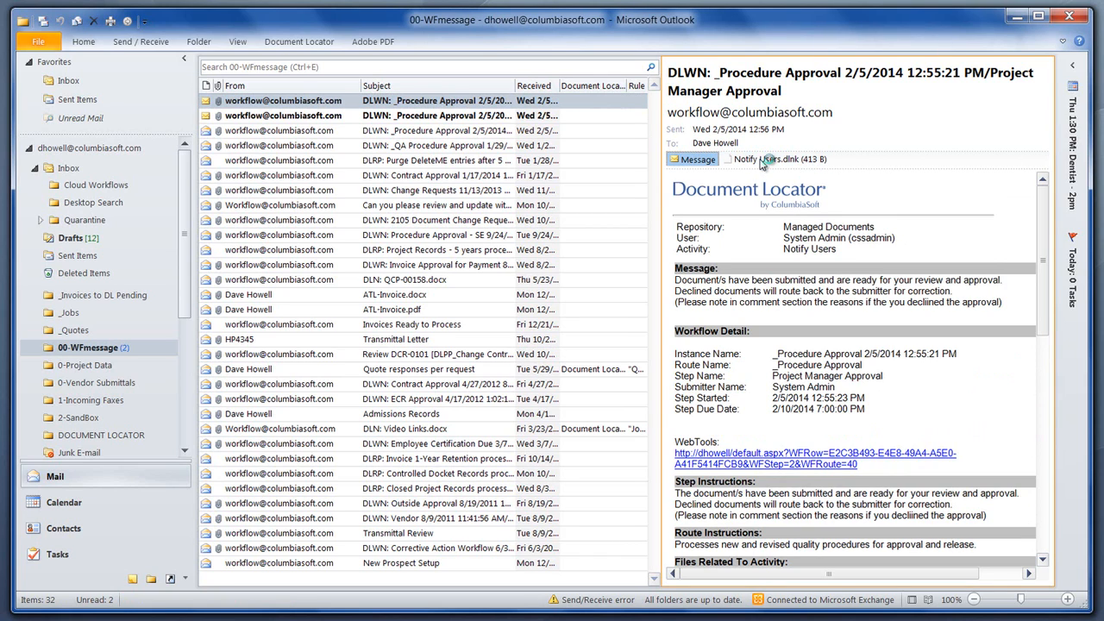
{"action": "double_click", "coordinate": [763, 164]}
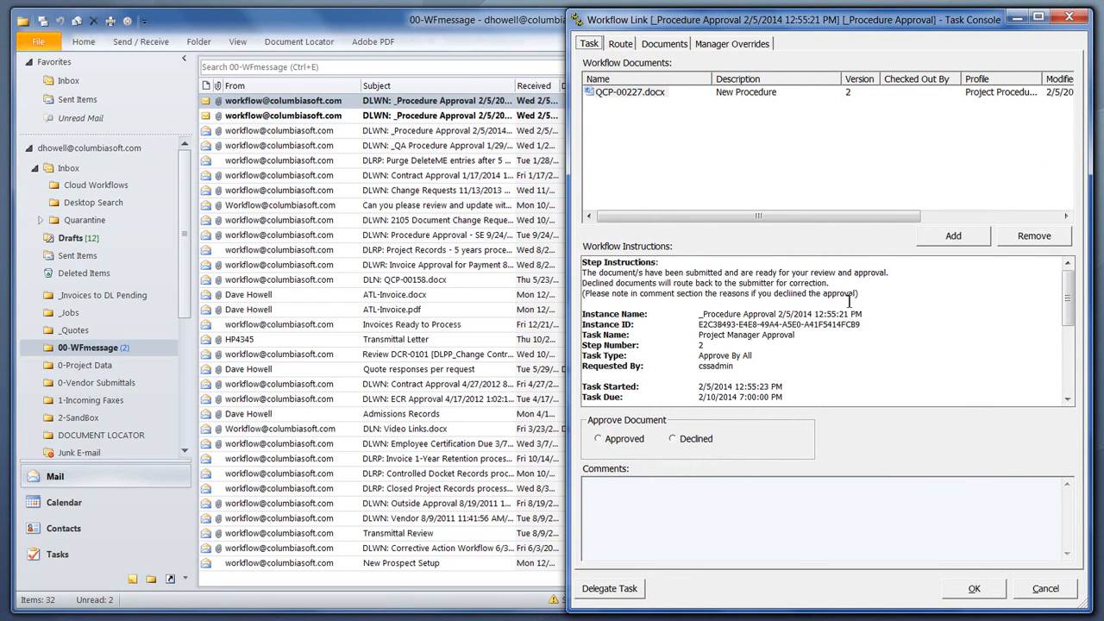
{"action": "left_click_drag", "start_coordinate": [863, 294], "coordinate": [578, 271]}
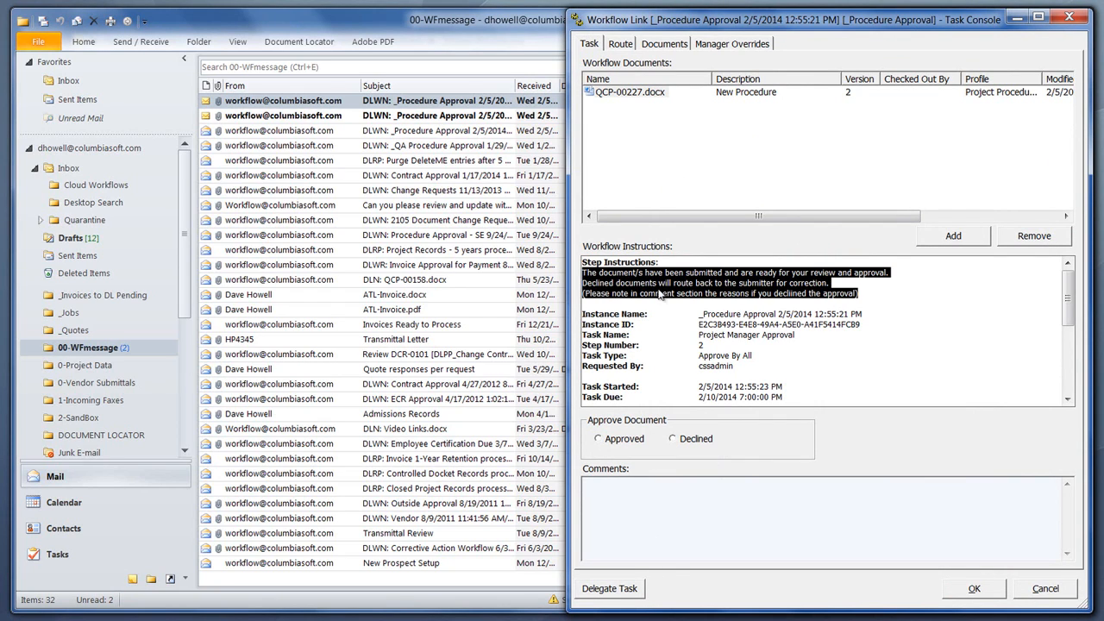
- View QCP-00227.docx from the workflow task, and look over the task's supporting files and the document's available actions
{"action": "left_click", "coordinate": [639, 92]}
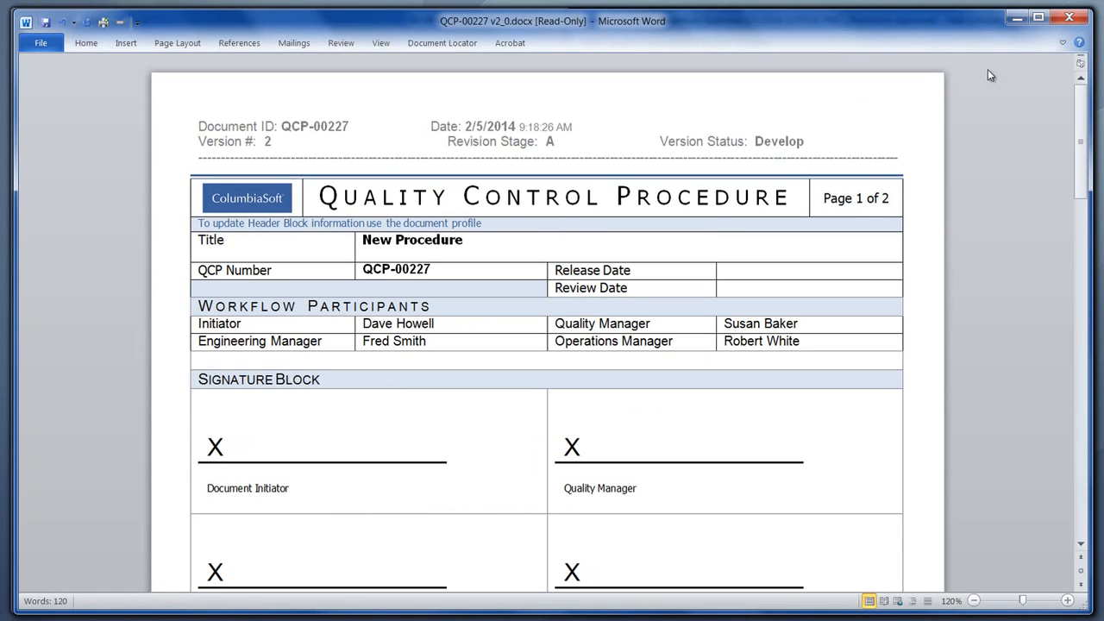
{"action": "left_click", "coordinate": [1069, 19]}
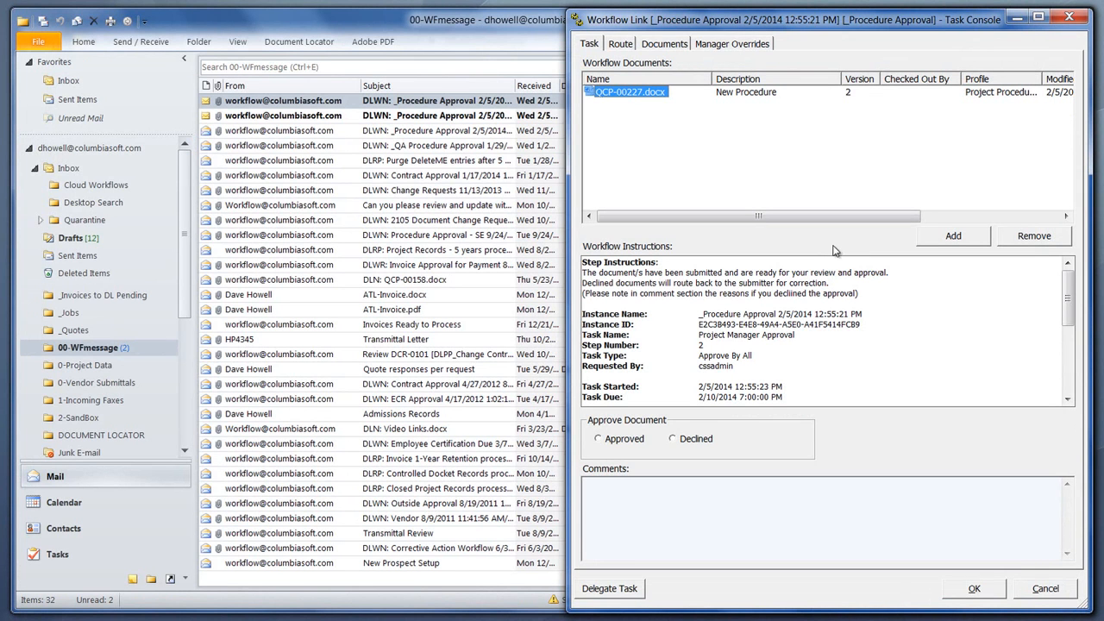
{"action": "left_click", "coordinate": [666, 44]}
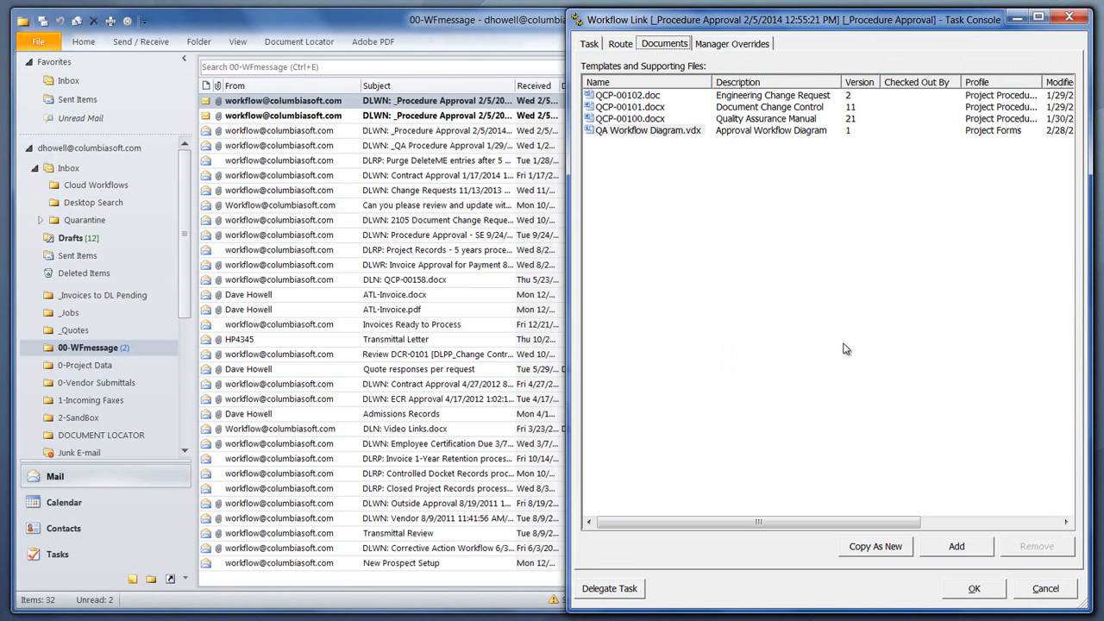
{"action": "left_click", "coordinate": [592, 45]}
{"action": "right_click", "coordinate": [626, 93]}
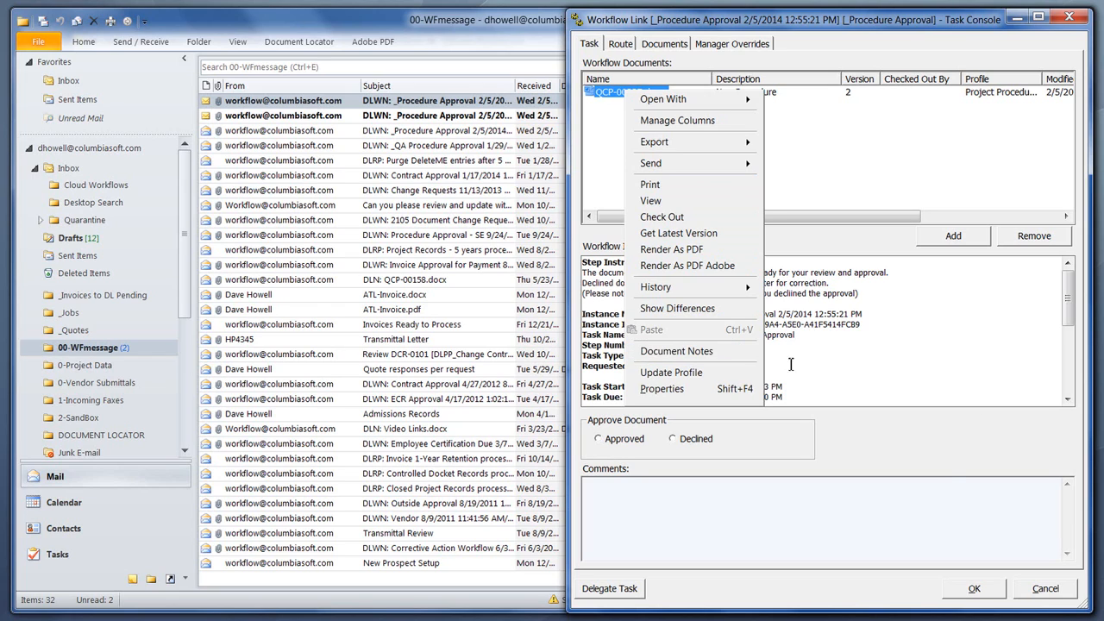
{"action": "left_click", "coordinate": [949, 464]}
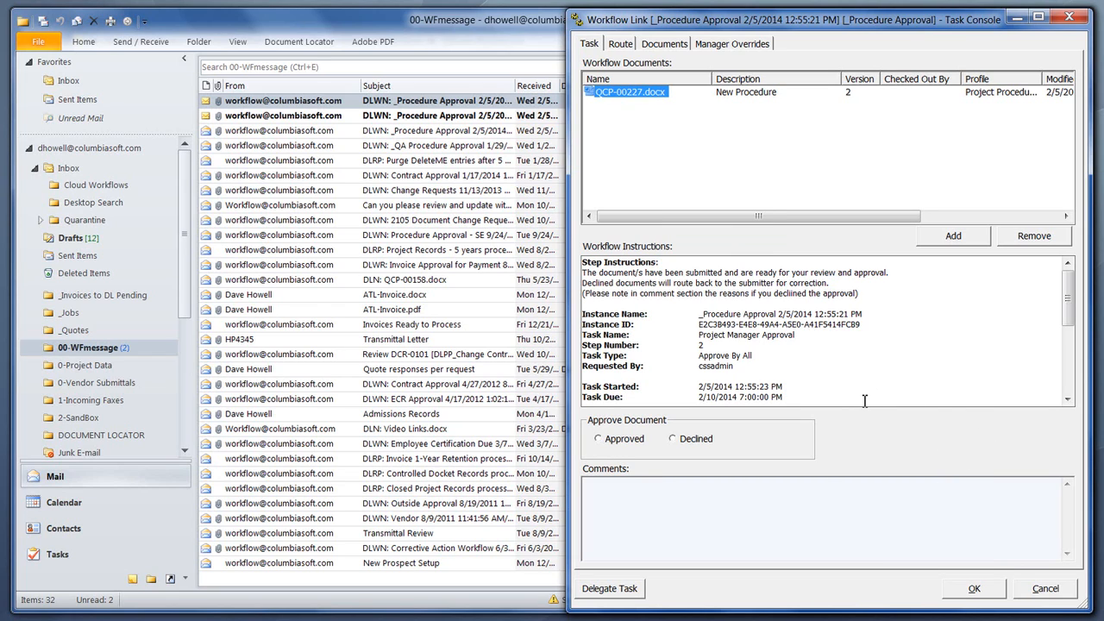
- Submit the Project Manager Approval task as Approved with the comment "OK"
{"action": "left_click", "coordinate": [599, 439]}
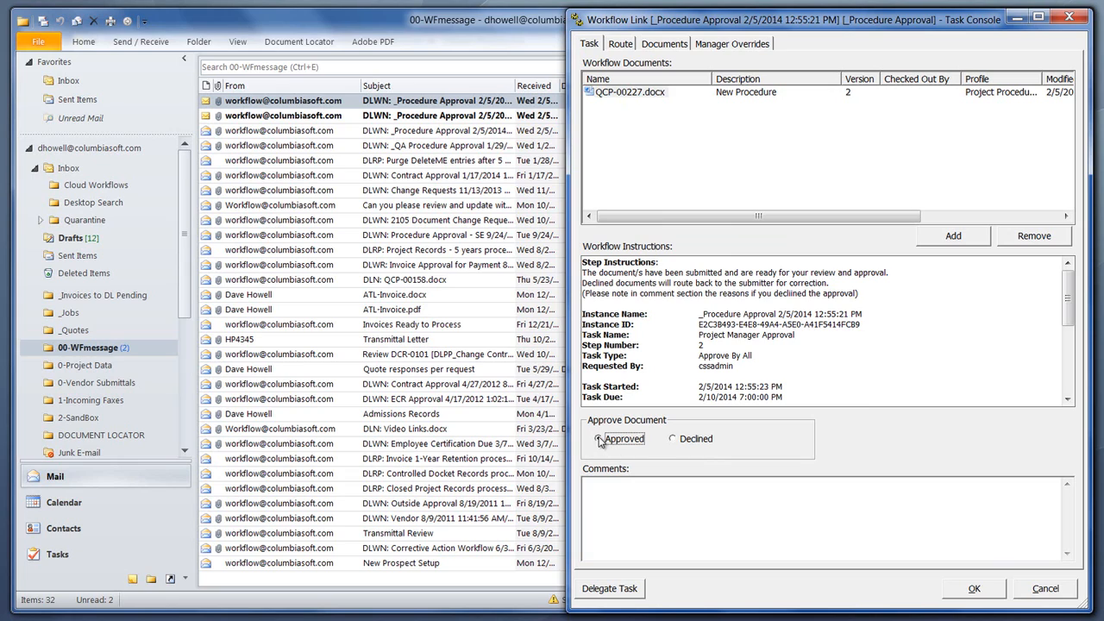
{"action": "left_click", "coordinate": [611, 503]}
{"action": "left_click", "coordinate": [975, 589]}
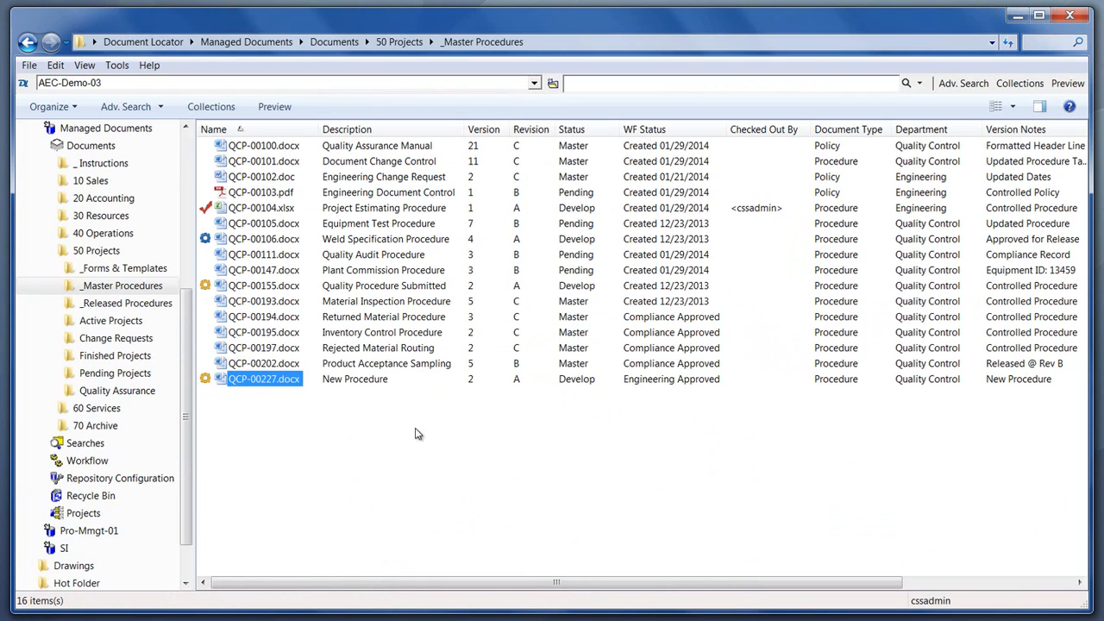
{"action": "left_click", "coordinate": [420, 434]}
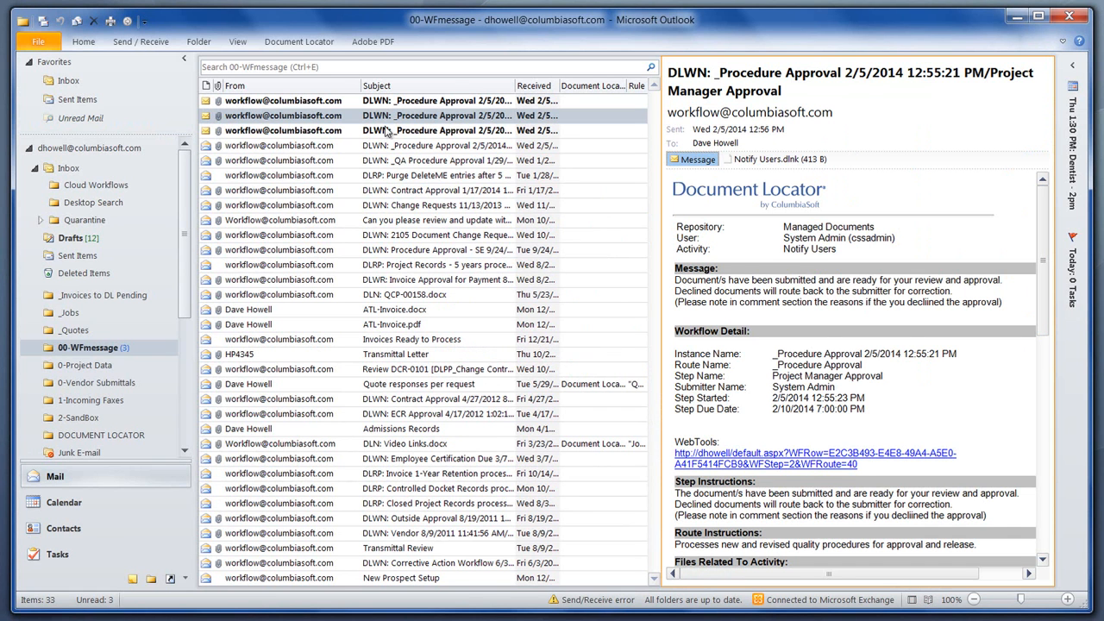
- Open the Notify Users.dlnk attachment of the new Quality Manager Approval message and look at the task's supporting files
{"action": "left_click", "coordinate": [412, 102]}
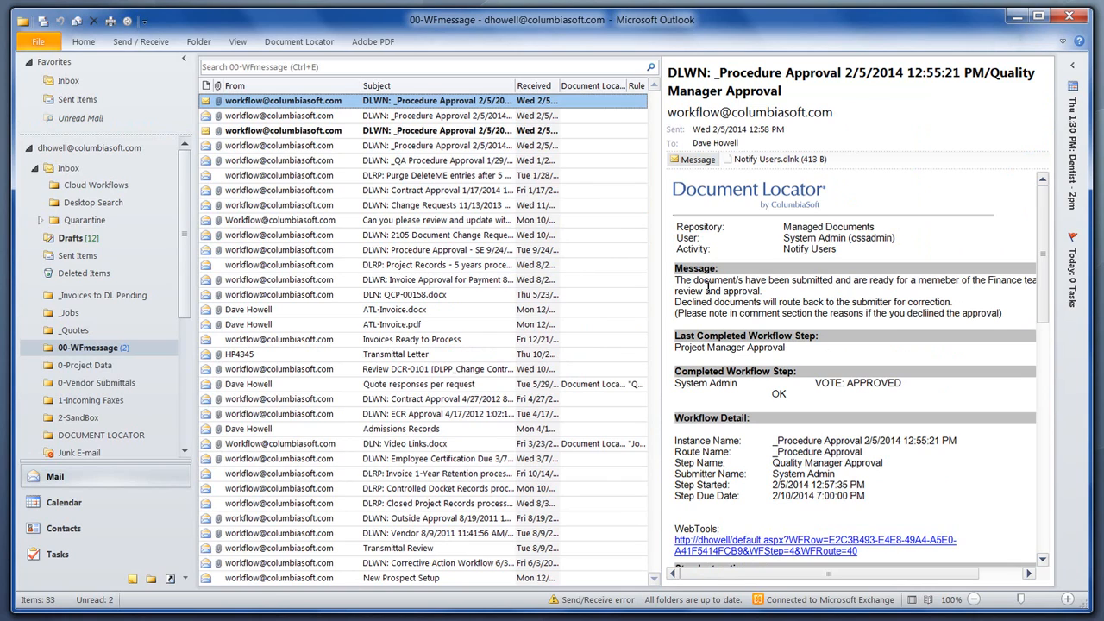
{"action": "left_click", "coordinate": [762, 164]}
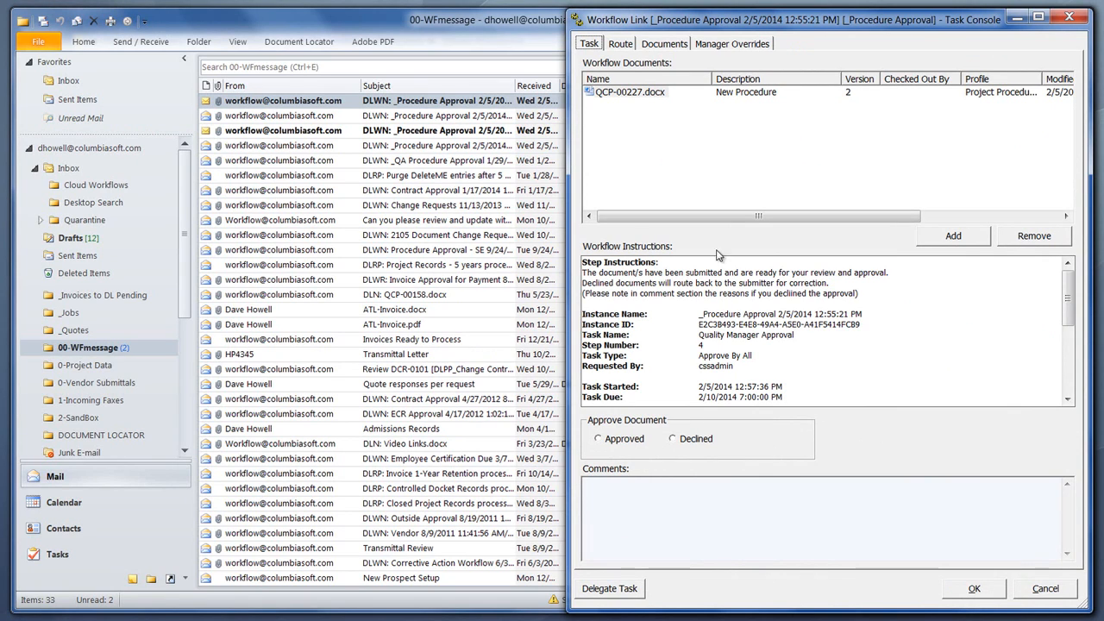
{"action": "left_click", "coordinate": [666, 51]}
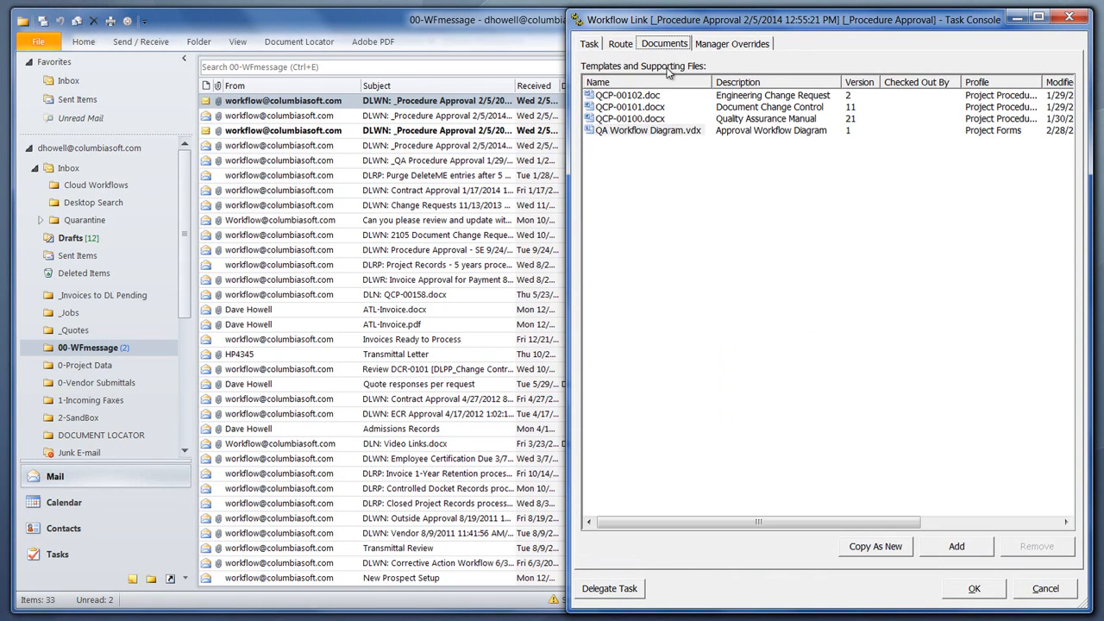
- Inspect the workflow's route steps and the vote and comment recorded for Project Manager Approval
{"action": "left_click", "coordinate": [623, 44]}
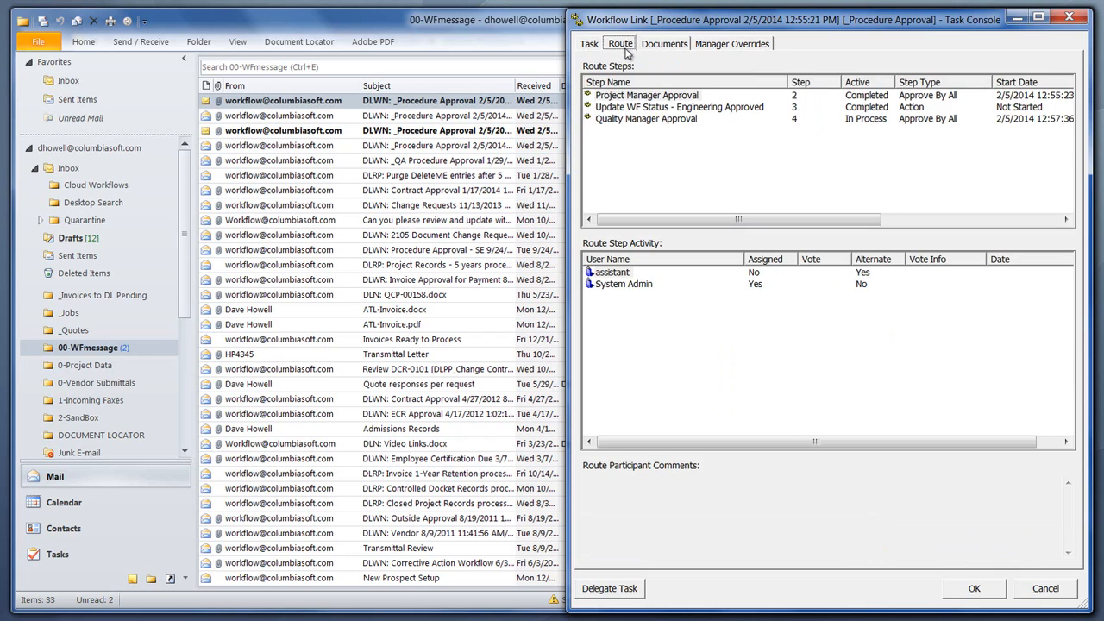
{"action": "left_click", "coordinate": [647, 107]}
{"action": "left_click", "coordinate": [650, 120]}
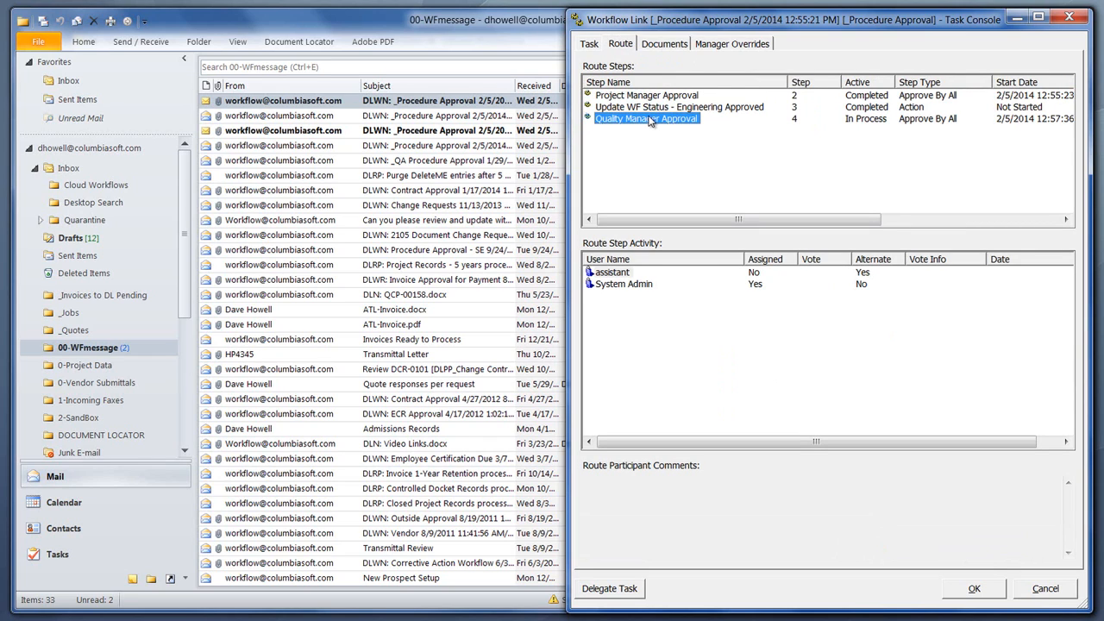
{"action": "left_click", "coordinate": [644, 96]}
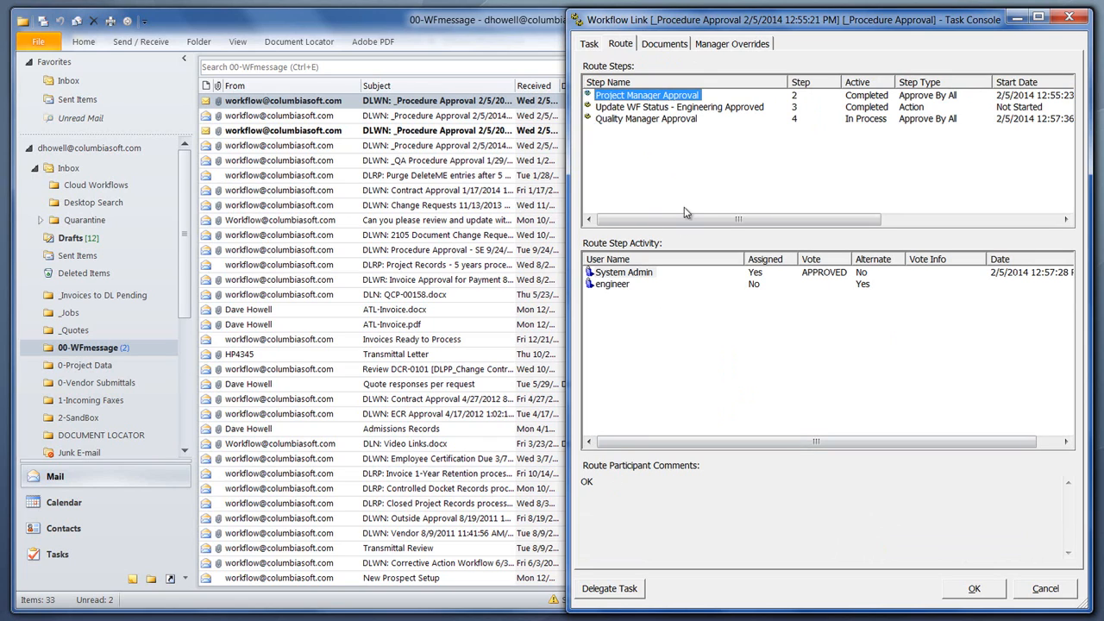
- Check out QCP-00227.docx from the Quality Manager Approval task for editing
{"action": "left_click", "coordinate": [590, 44]}
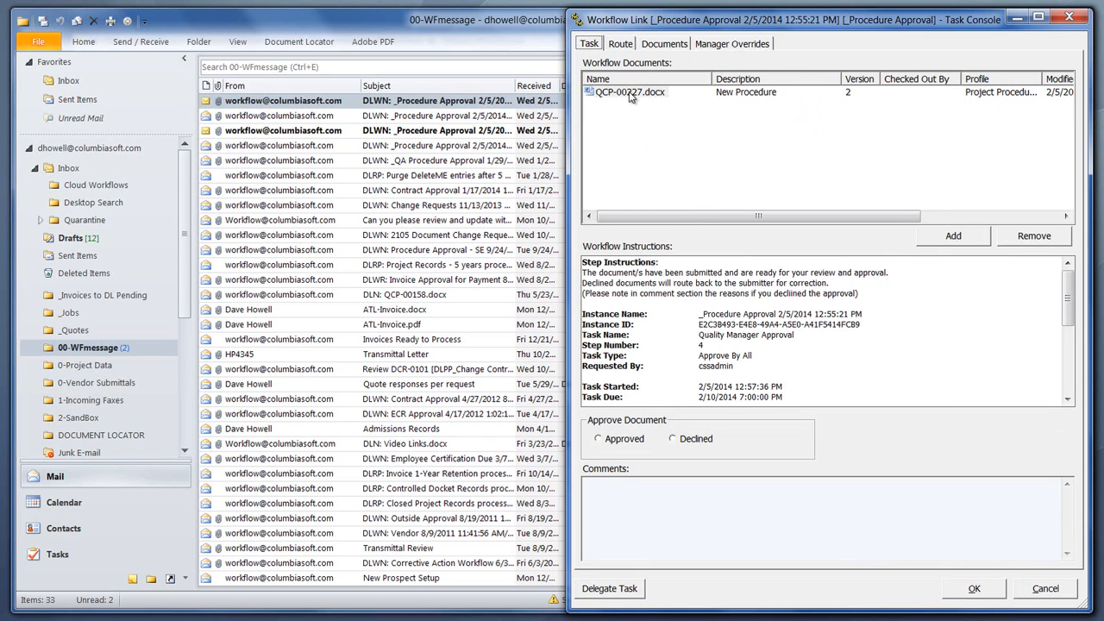
{"action": "right_click", "coordinate": [630, 97]}
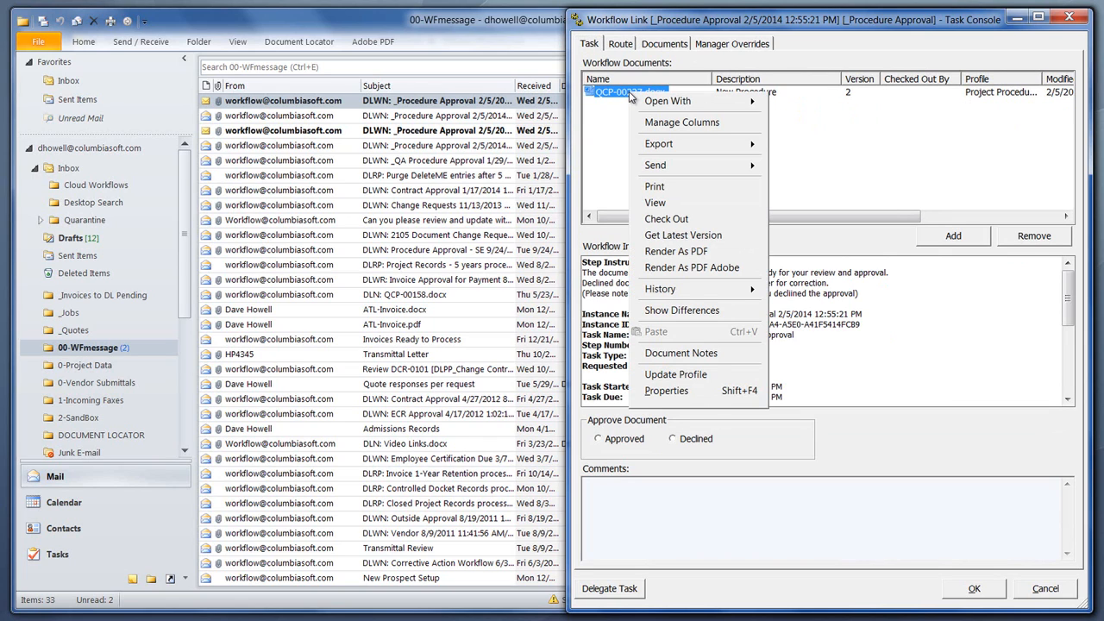
{"action": "left_click", "coordinate": [678, 219]}
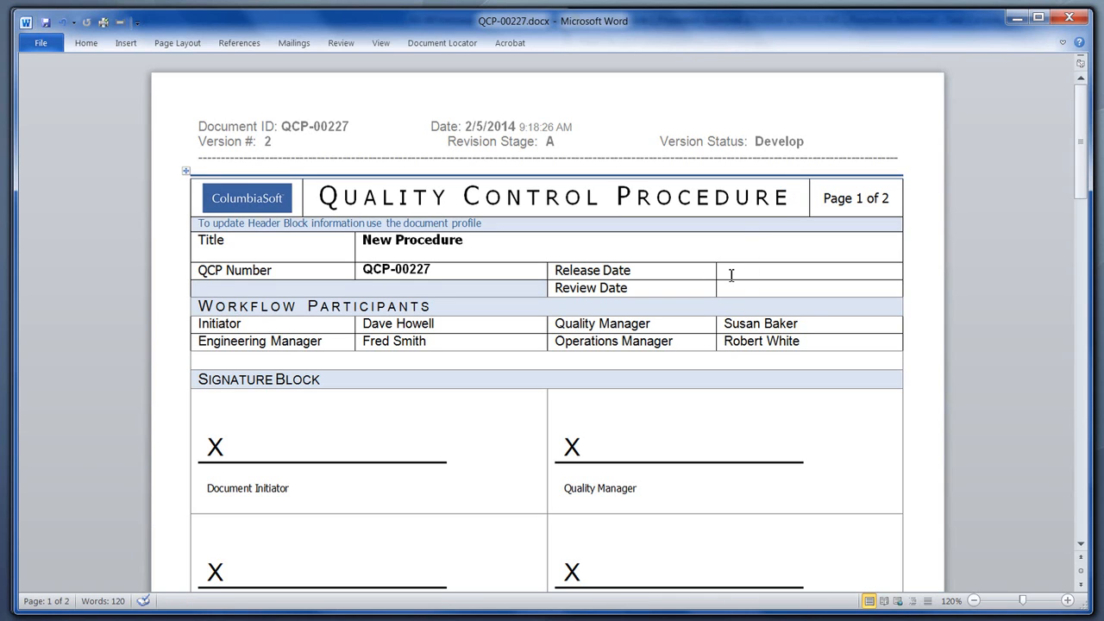
- Try to sign the Quality Manager signature line with the image DHSignature.jpg
{"action": "scroll", "coordinate": [731, 275], "scroll_direction": "down", "scroll_amount": 5}
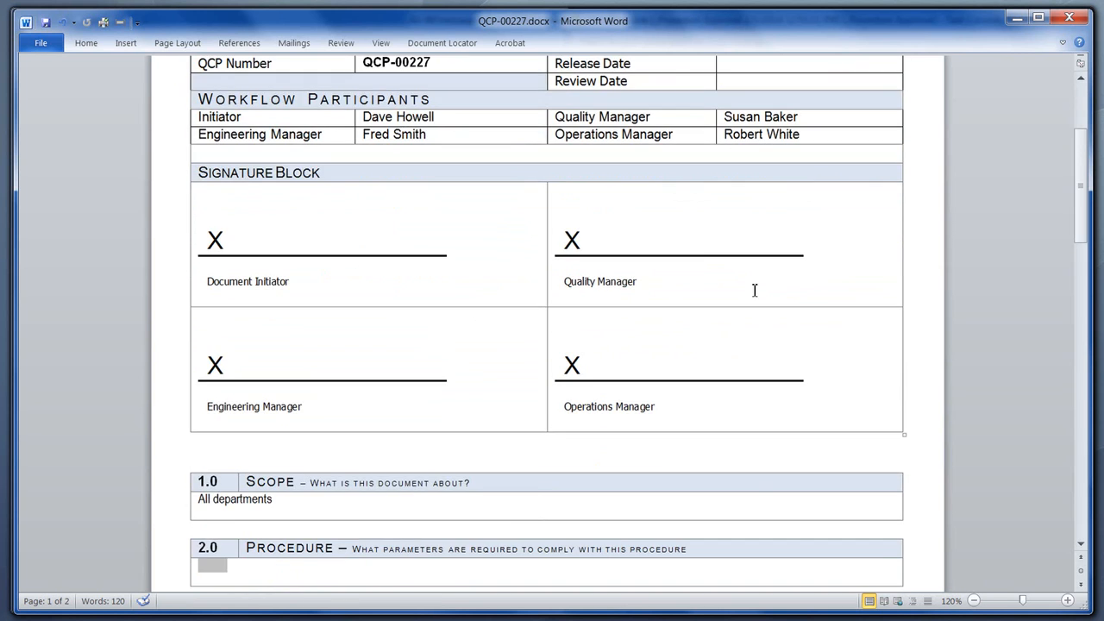
{"action": "double_click", "coordinate": [650, 238]}
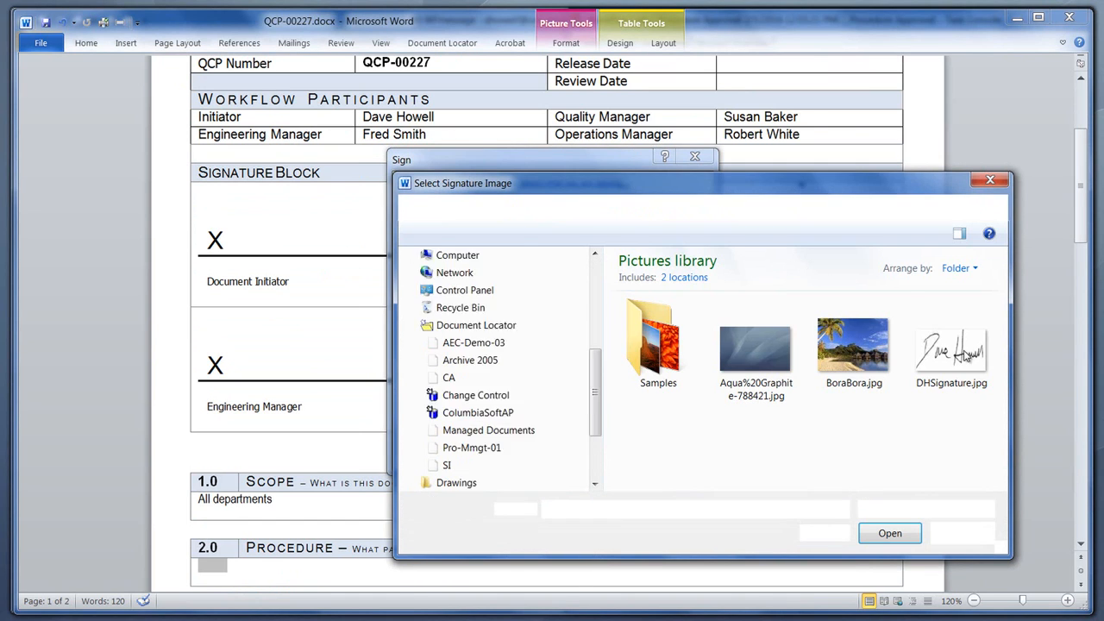
{"action": "left_click", "coordinate": [943, 349]}
{"action": "left_click", "coordinate": [891, 533]}
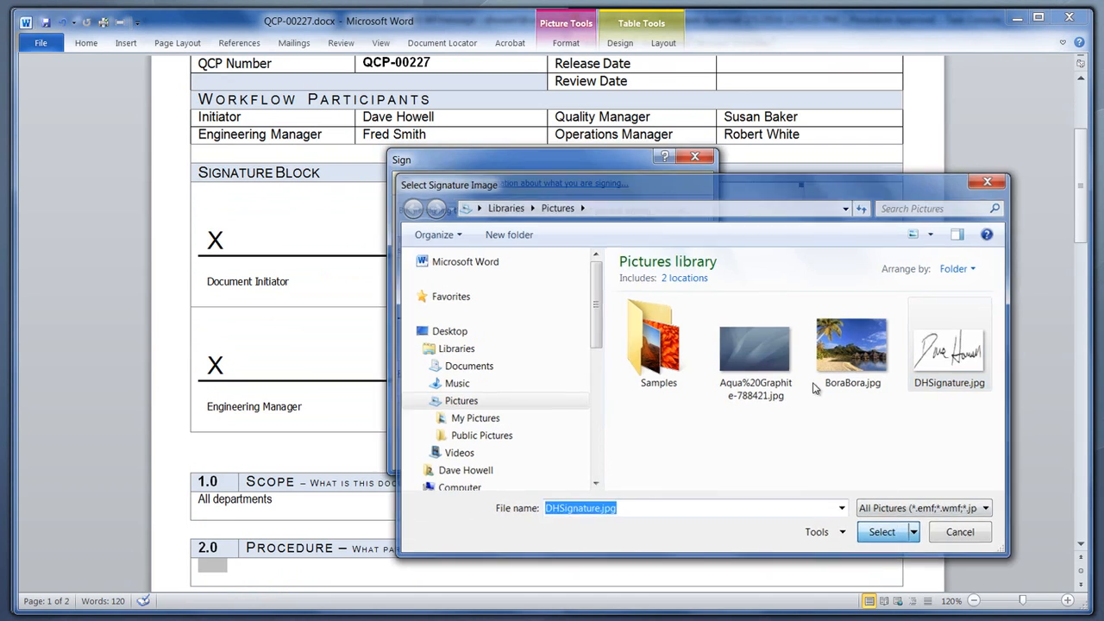
{"action": "left_click", "coordinate": [722, 461]}
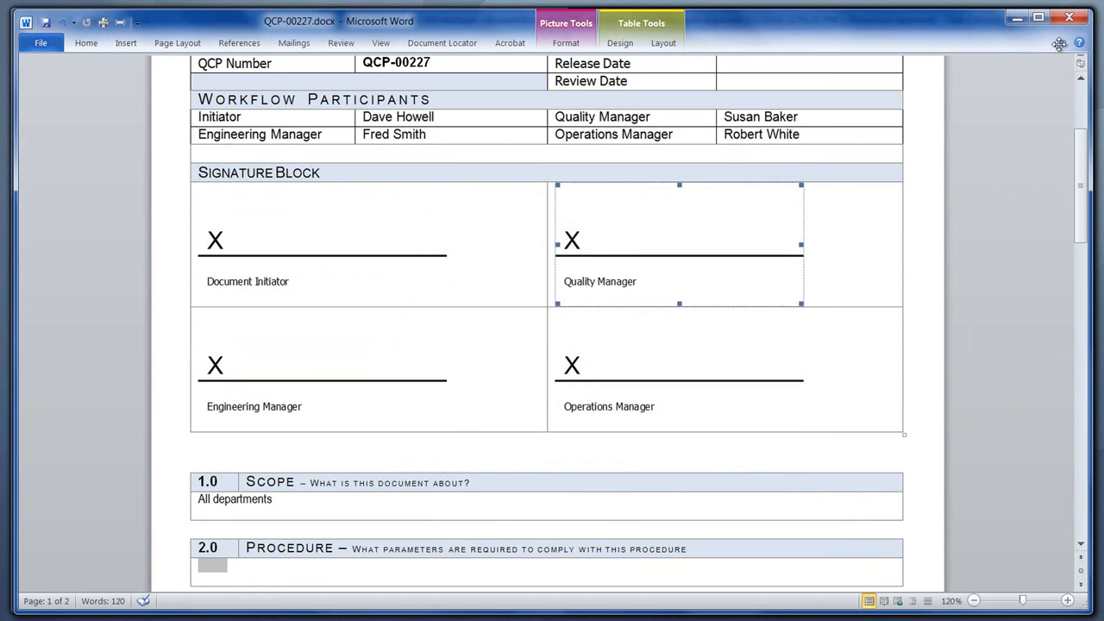
- Close and check in QCP-00227.docx, and mark the Quality Manager Approval task as Approved with the comment "Approved"
{"action": "left_click", "coordinate": [1068, 19]}
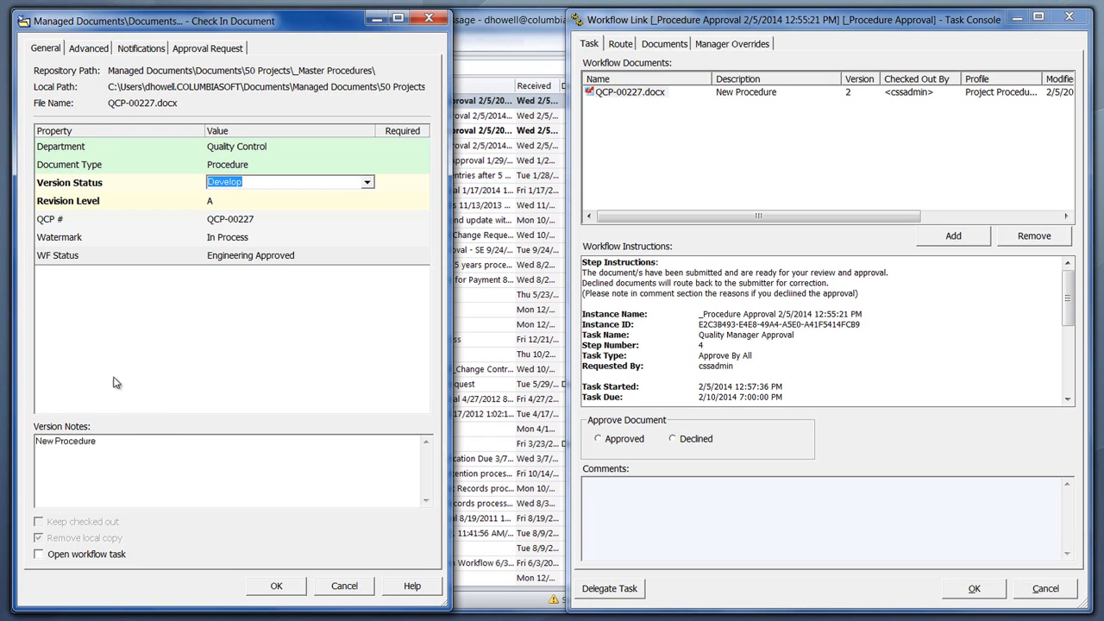
{"action": "left_click", "coordinate": [276, 586]}
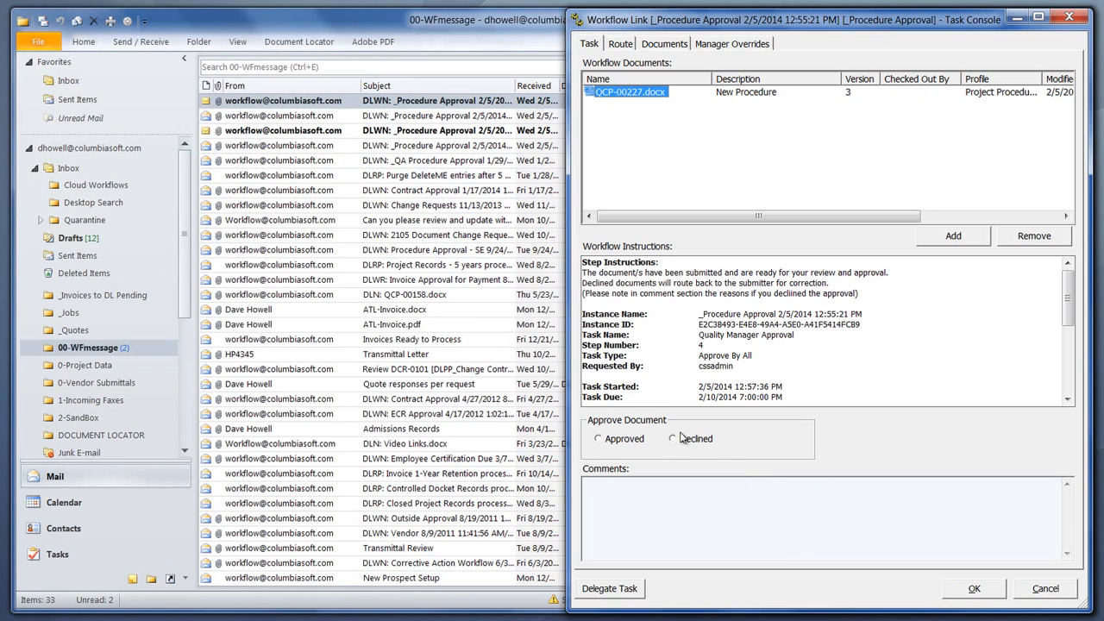
{"action": "left_click", "coordinate": [606, 441]}
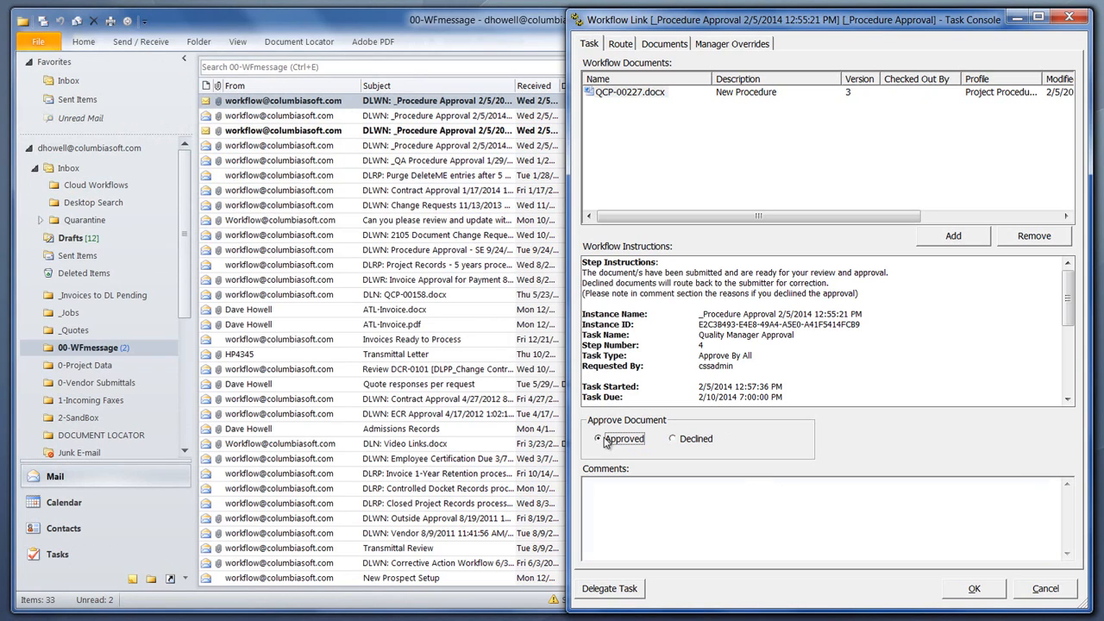
{"action": "left_click", "coordinate": [613, 494]}
- Review the document log of QCP-00227.docx, including its view grouped by user and event, and close the log
{"action": "right_click", "coordinate": [623, 94]}
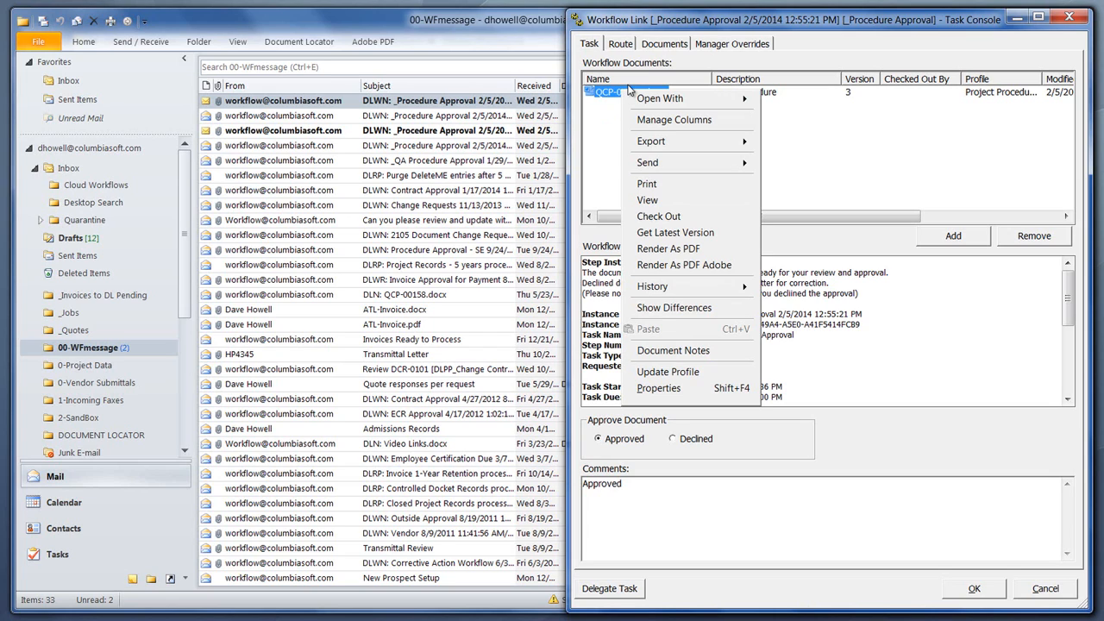
{"action": "mouse_move", "coordinate": [723, 293]}
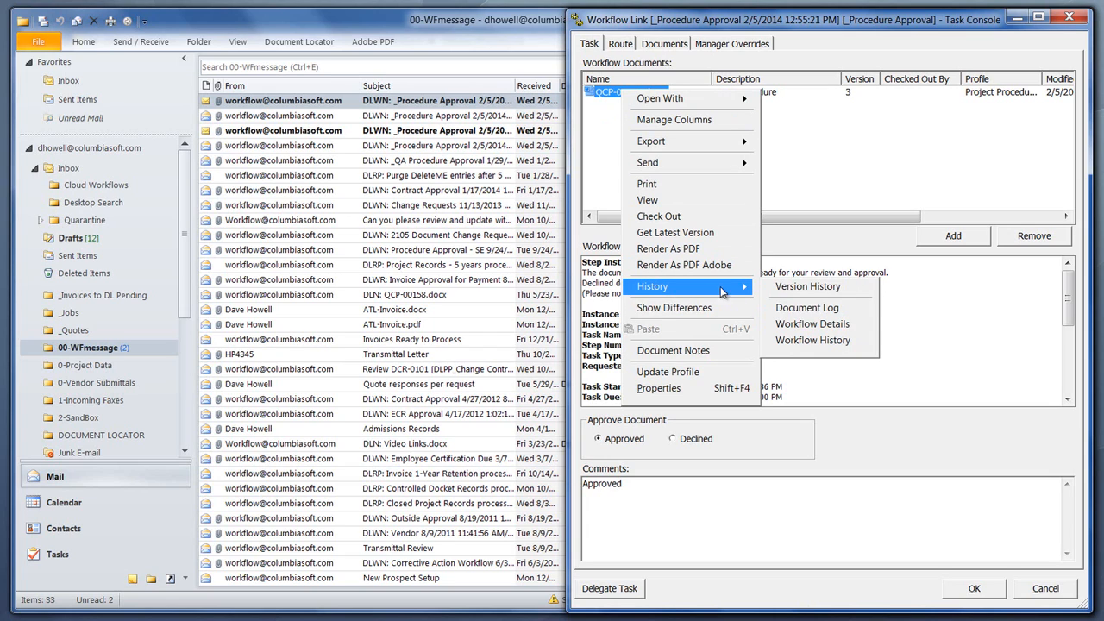
{"action": "left_click", "coordinate": [825, 309]}
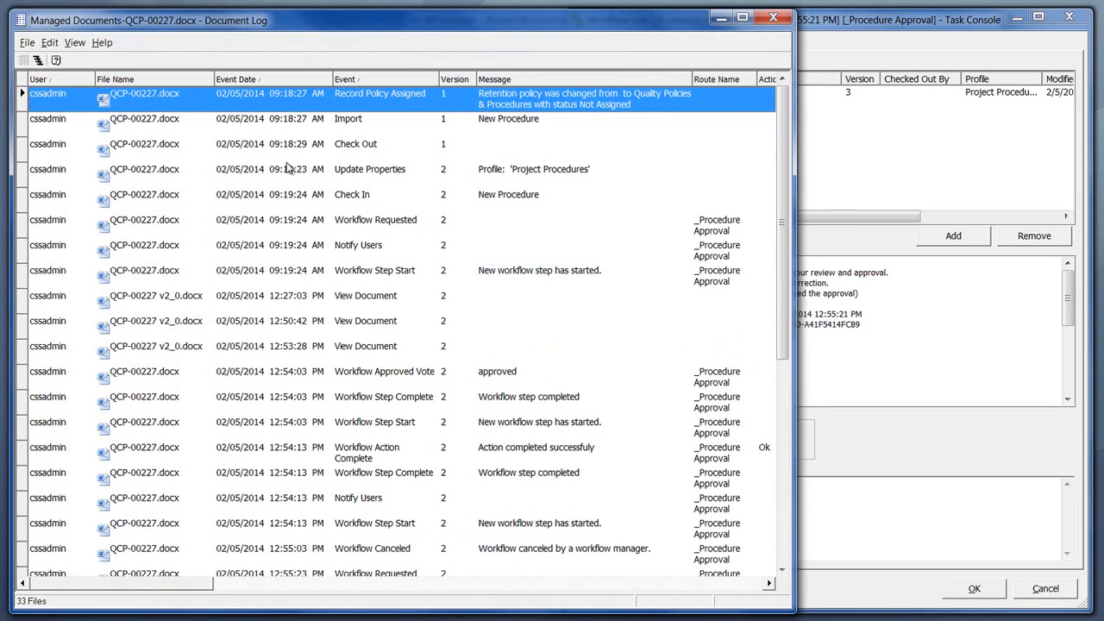
{"action": "scroll", "coordinate": [521, 343], "scroll_direction": "down", "scroll_amount": 4}
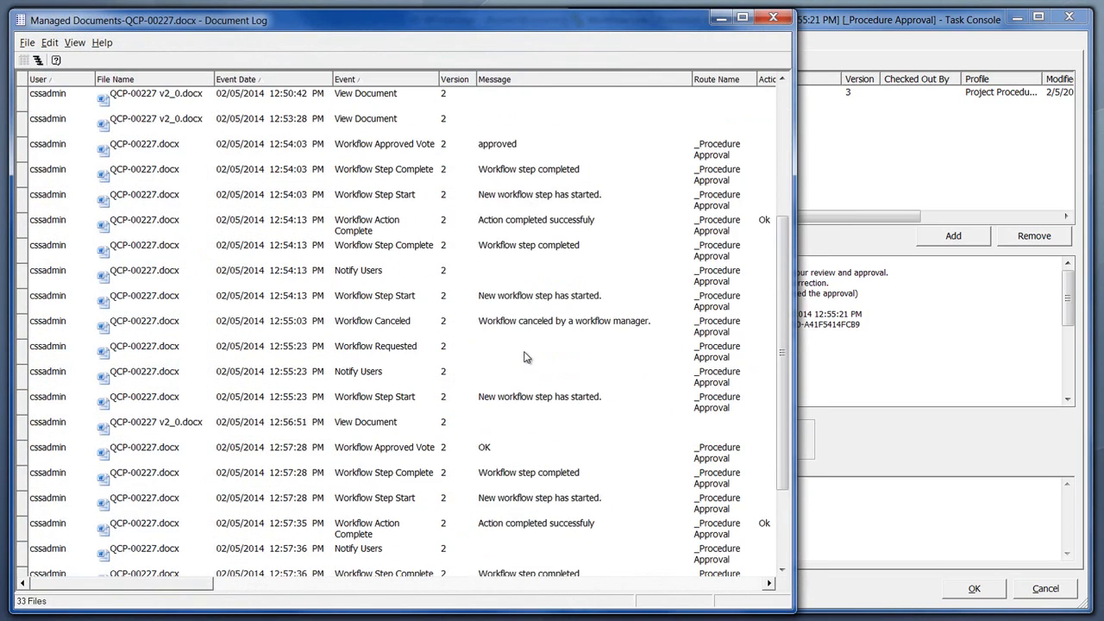
{"action": "scroll", "coordinate": [530, 356], "scroll_direction": "up", "scroll_amount": 4}
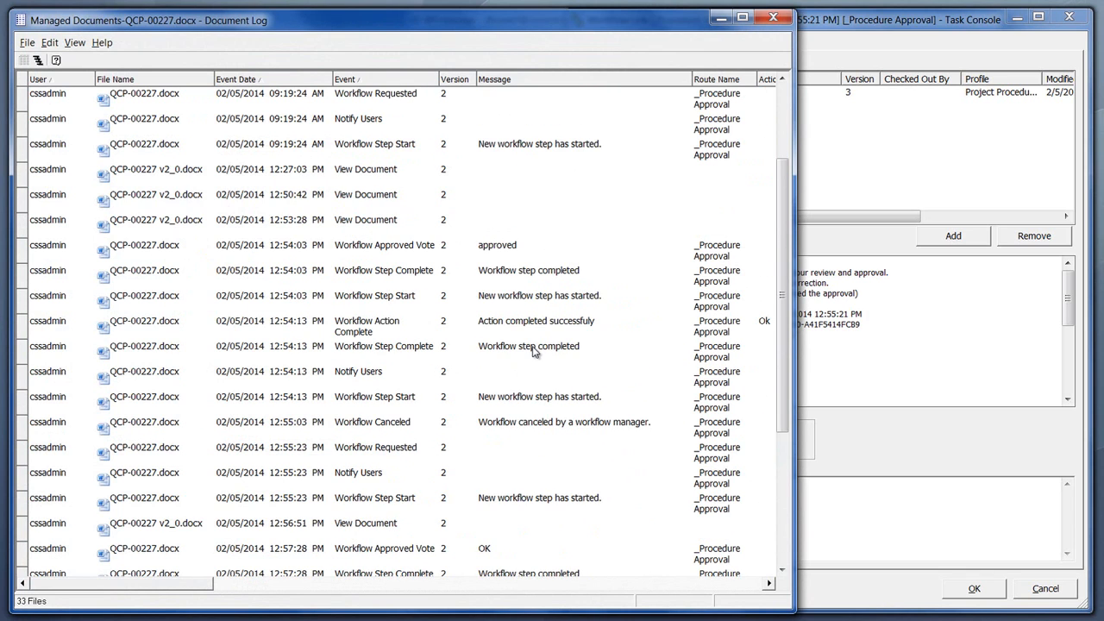
{"action": "left_click", "coordinate": [38, 61]}
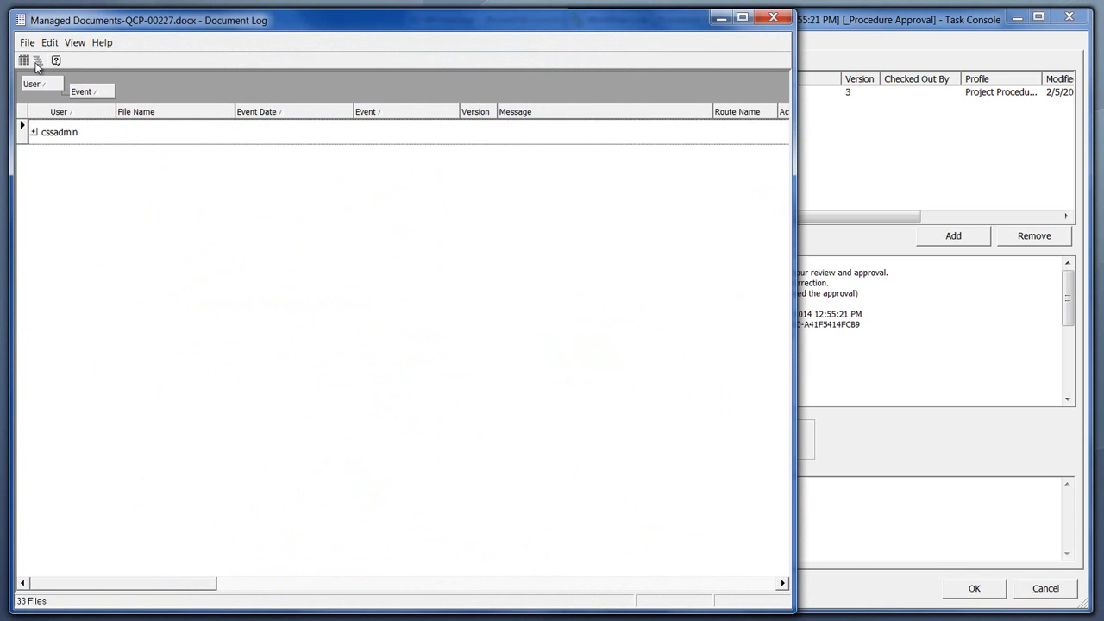
{"action": "left_click", "coordinate": [774, 17]}
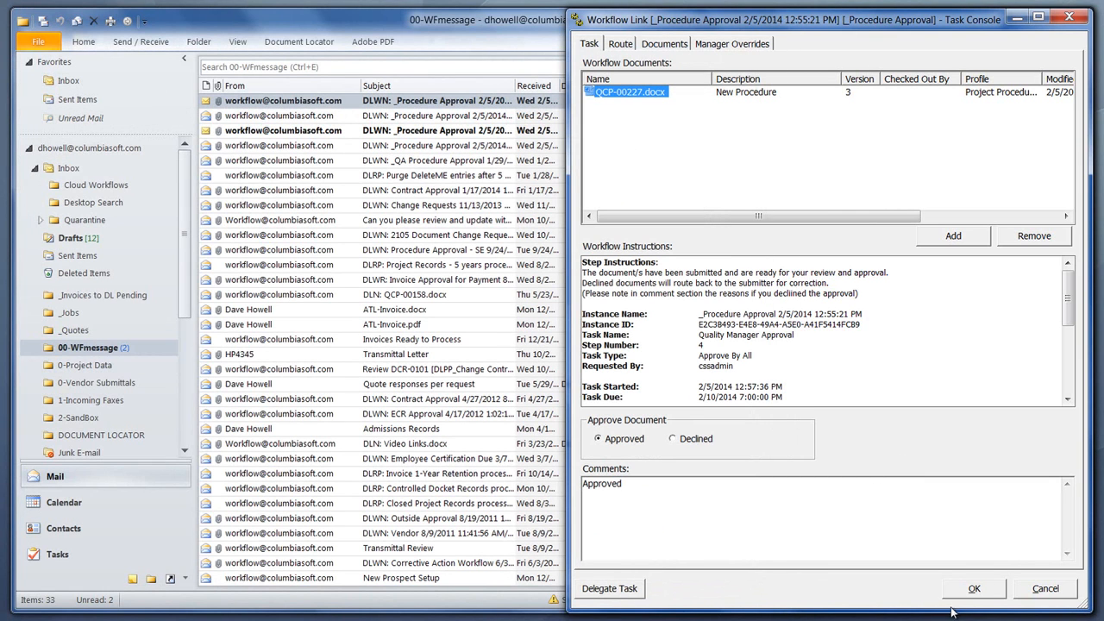
- Submit the approved Quality Manager Approval task for QCP-00227.docx and switch from Outlook back to the _Master Procedures folder
{"action": "left_click", "coordinate": [976, 589]}
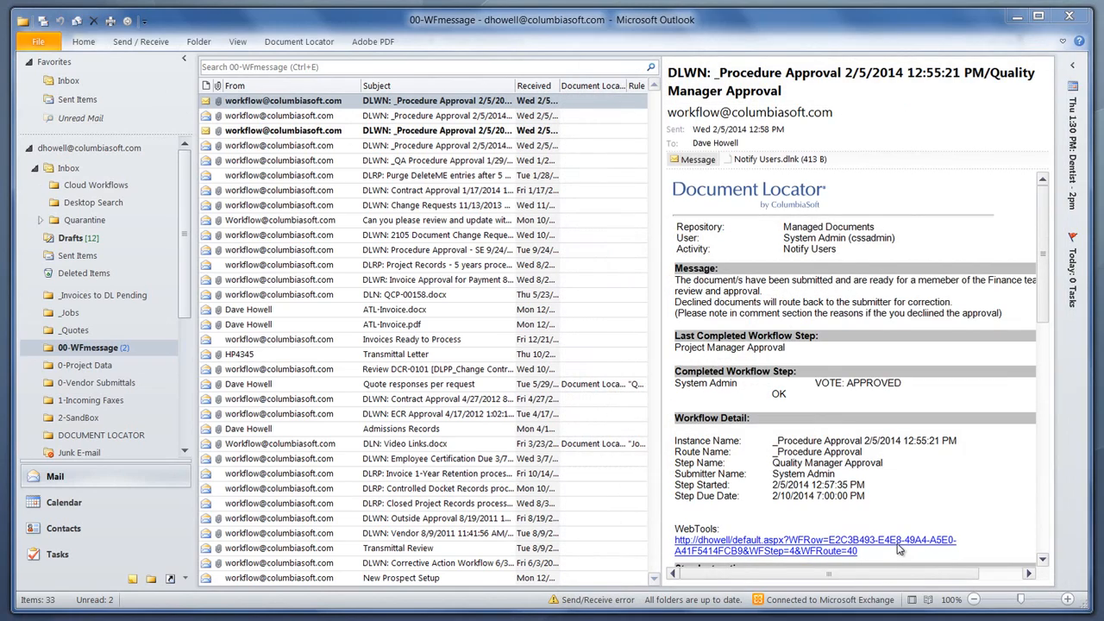
{"action": "left_click", "coordinate": [1018, 17]}
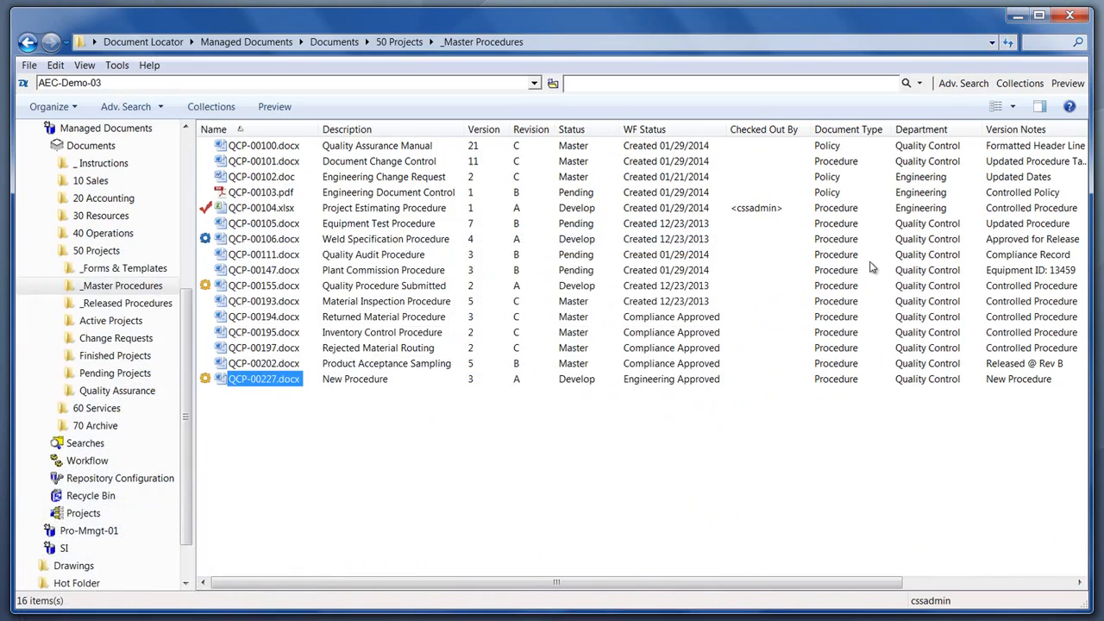
{"action": "left_click", "coordinate": [397, 481]}
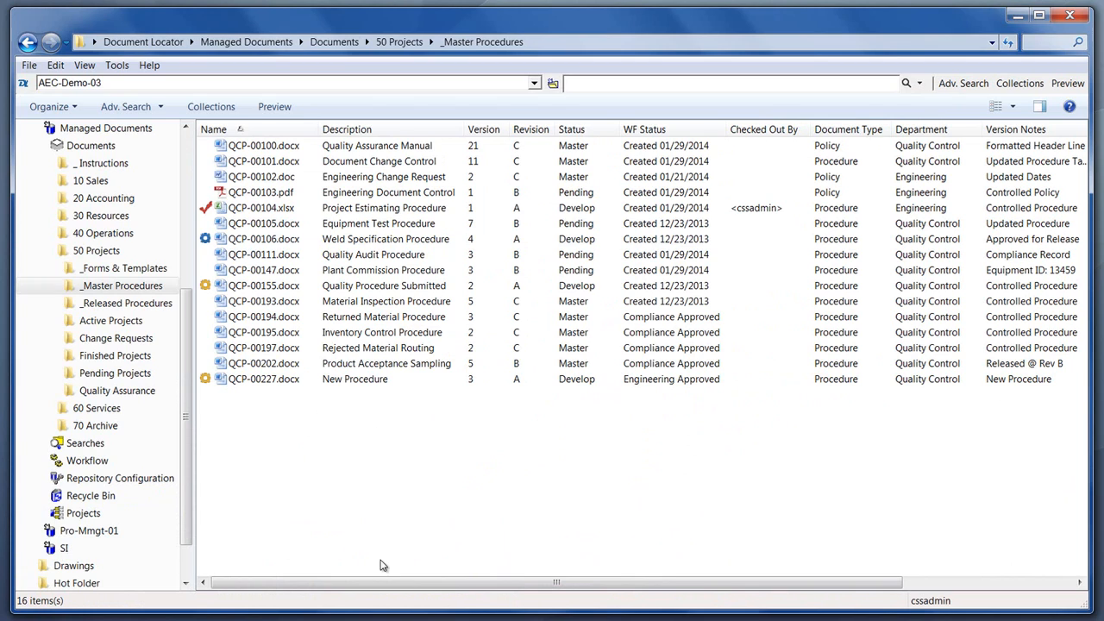
- Examine the first five steps of the _Procedure Approval route in Workflow Route Manager and check the _Master Procedures folder for QCP-00227.docx
{"action": "left_click", "coordinate": [626, 617]}
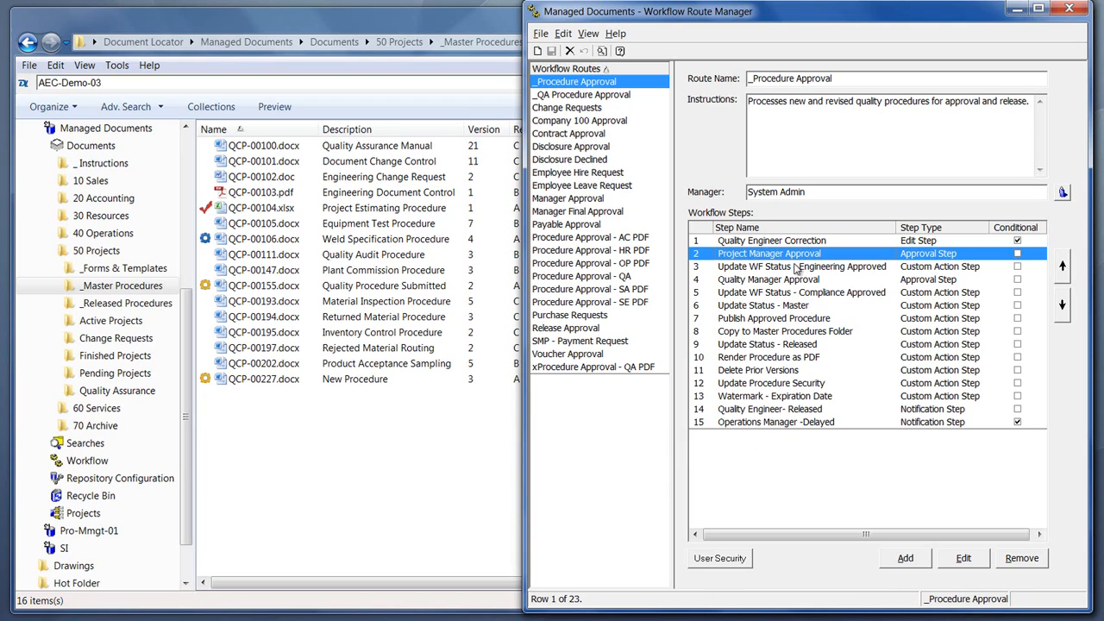
{"action": "left_click", "coordinate": [772, 281]}
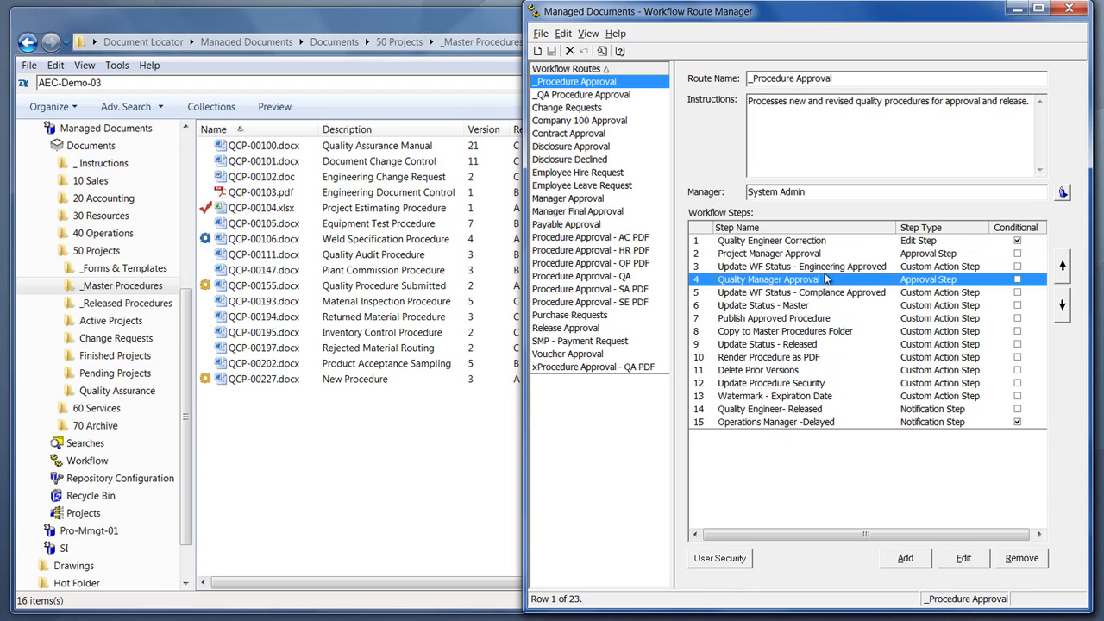
{"action": "left_click", "coordinate": [787, 243]}
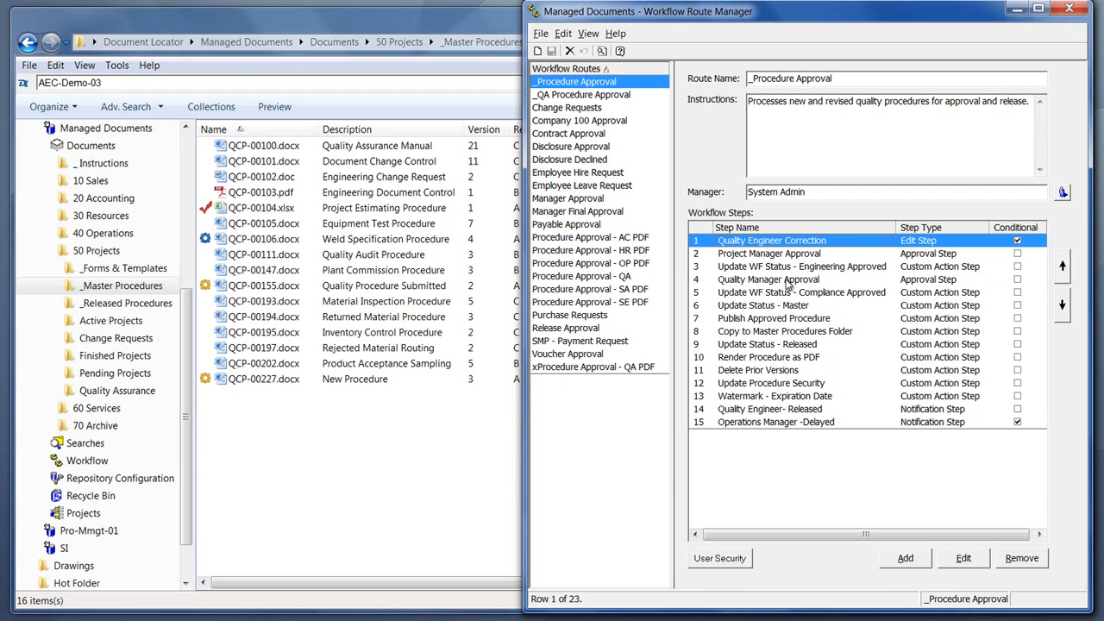
{"action": "left_click", "coordinate": [787, 281]}
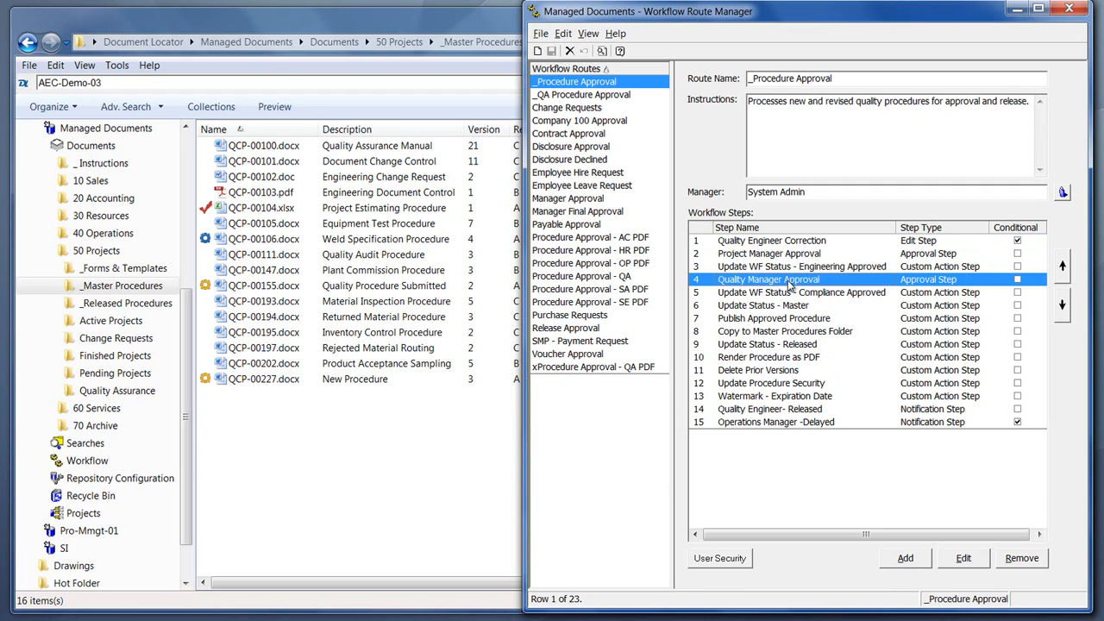
{"action": "left_click", "coordinate": [798, 293]}
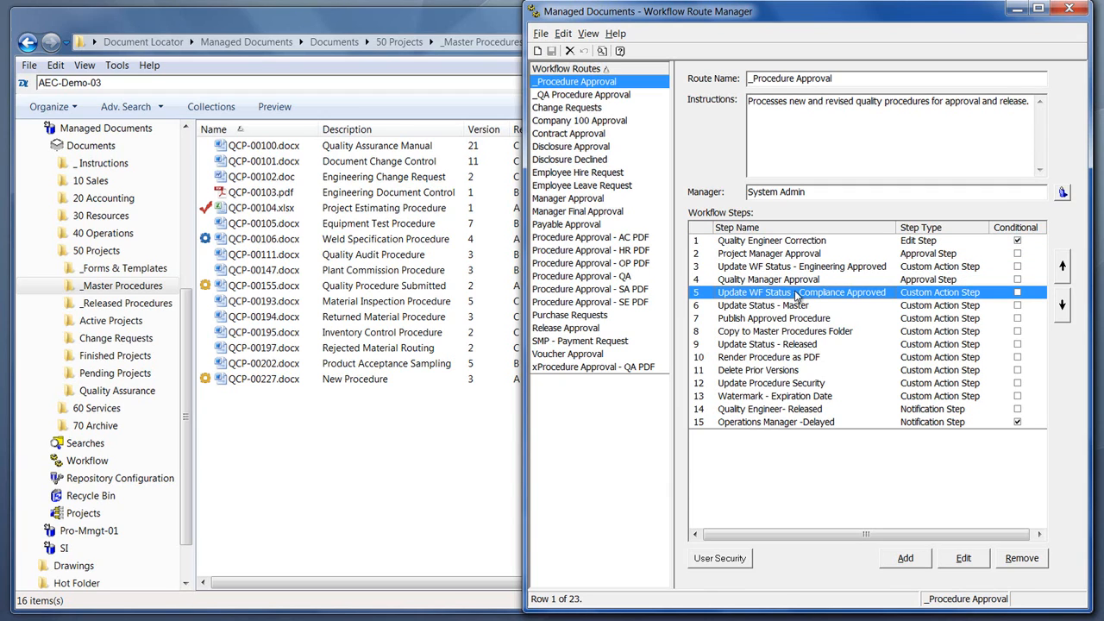
{"action": "left_click", "coordinate": [380, 461]}
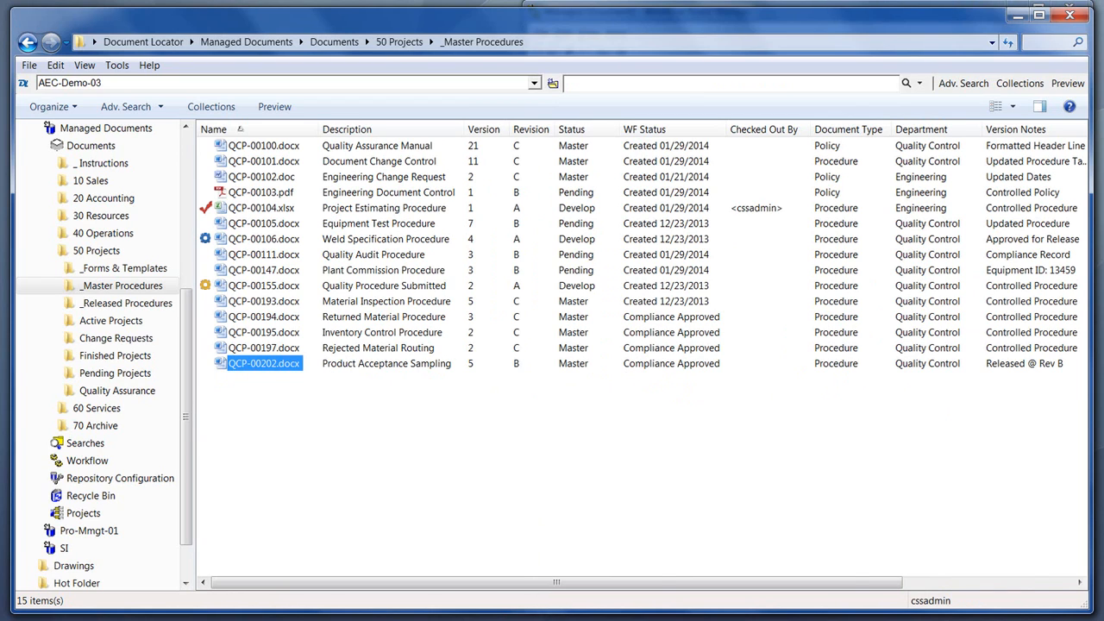
{"action": "key", "text": "alt+Tab"}
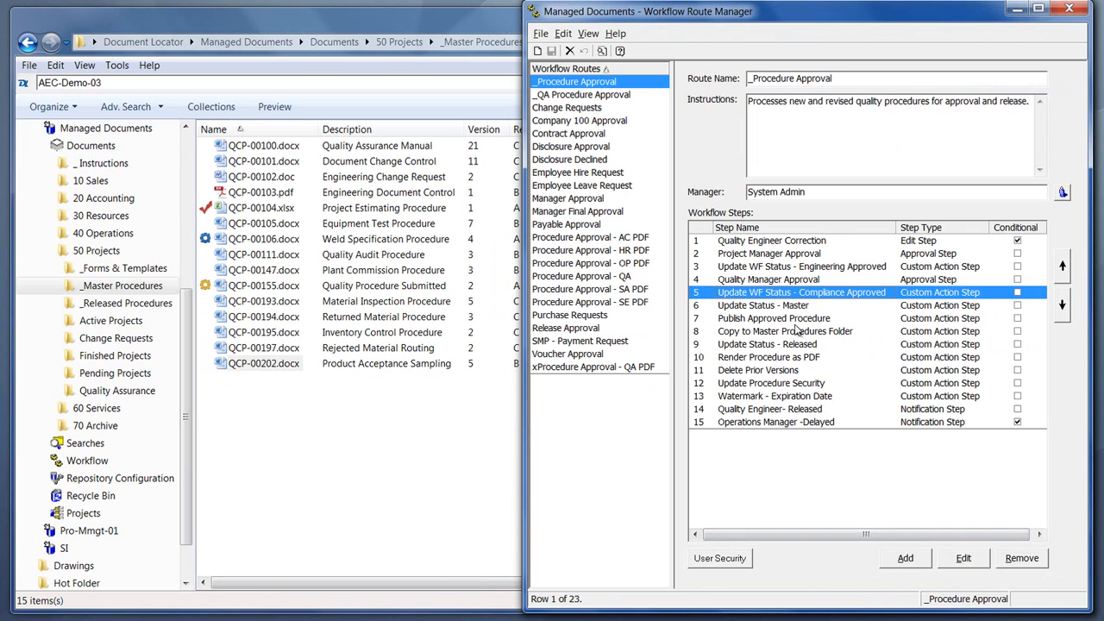
- Examine the _Procedure Approval steps from Update Status - Master through Operations Manager -Delayed, and put the route manager away
{"action": "left_click", "coordinate": [776, 308]}
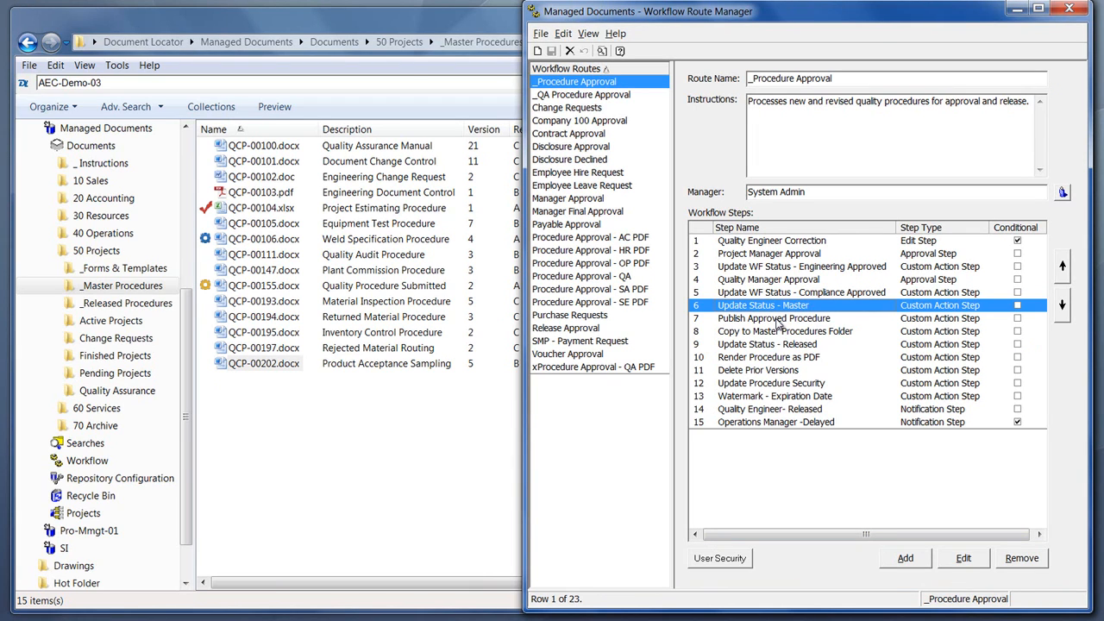
{"action": "left_click", "coordinate": [779, 321]}
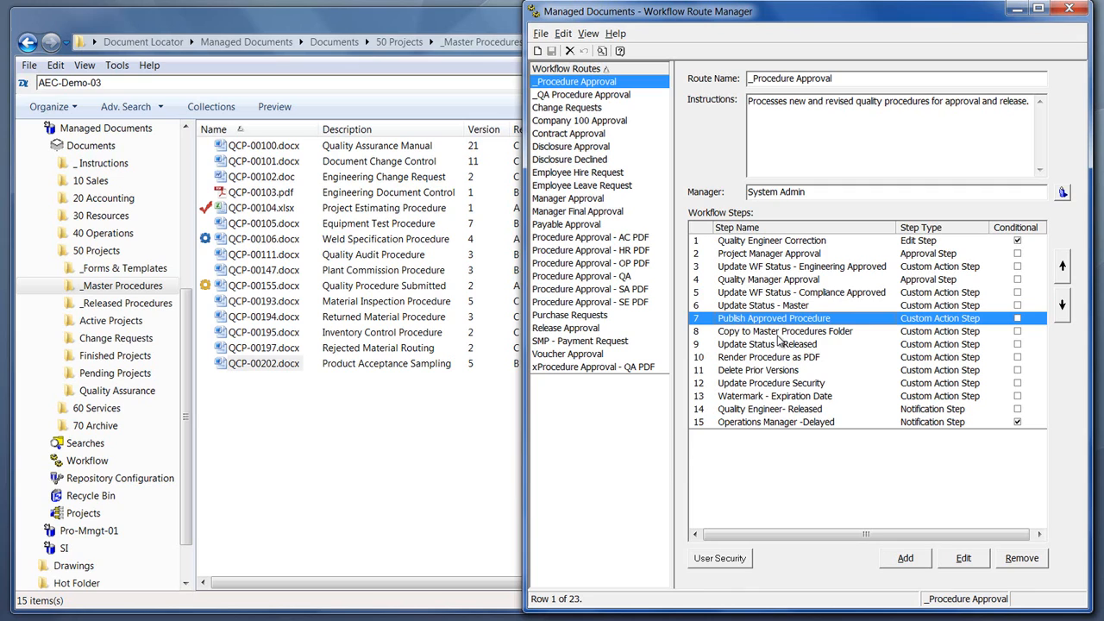
{"action": "left_click", "coordinate": [779, 333]}
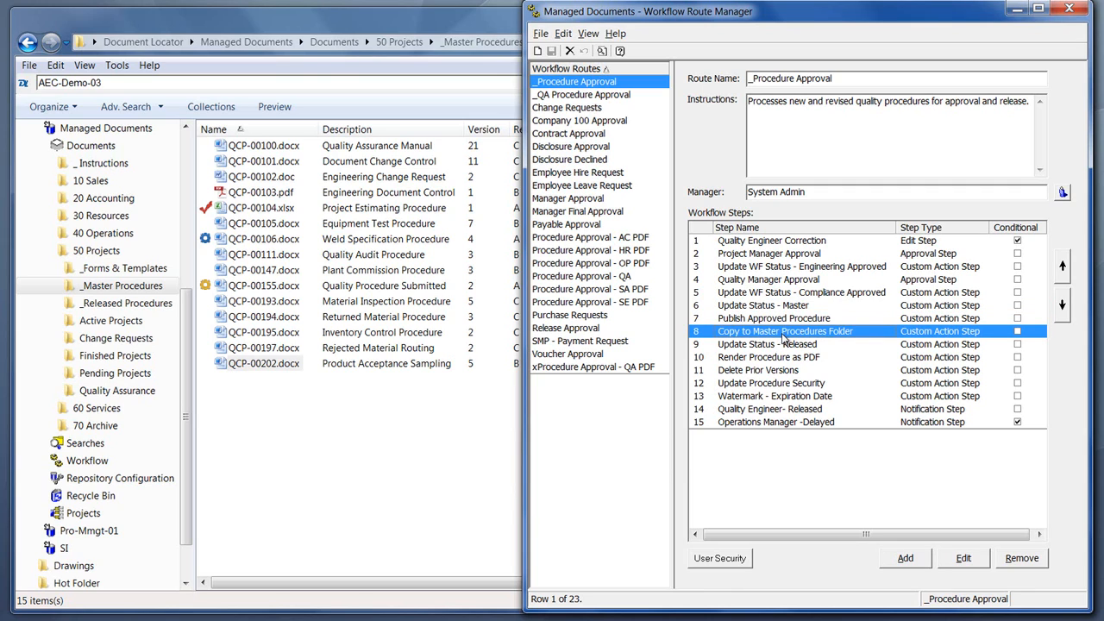
{"action": "left_click", "coordinate": [762, 346]}
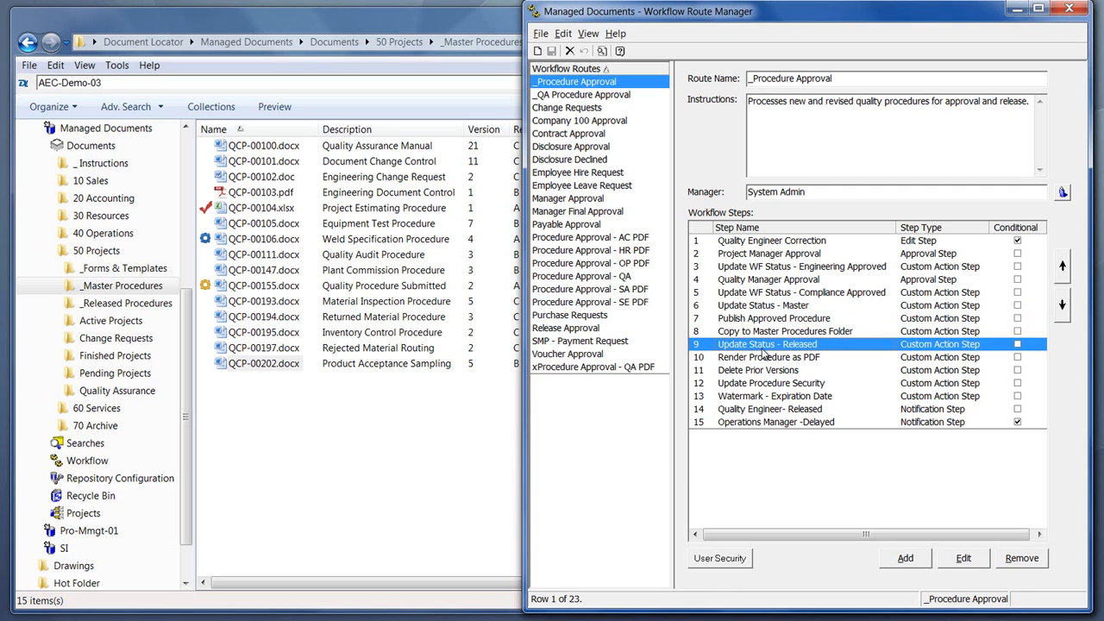
{"action": "left_click", "coordinate": [816, 360]}
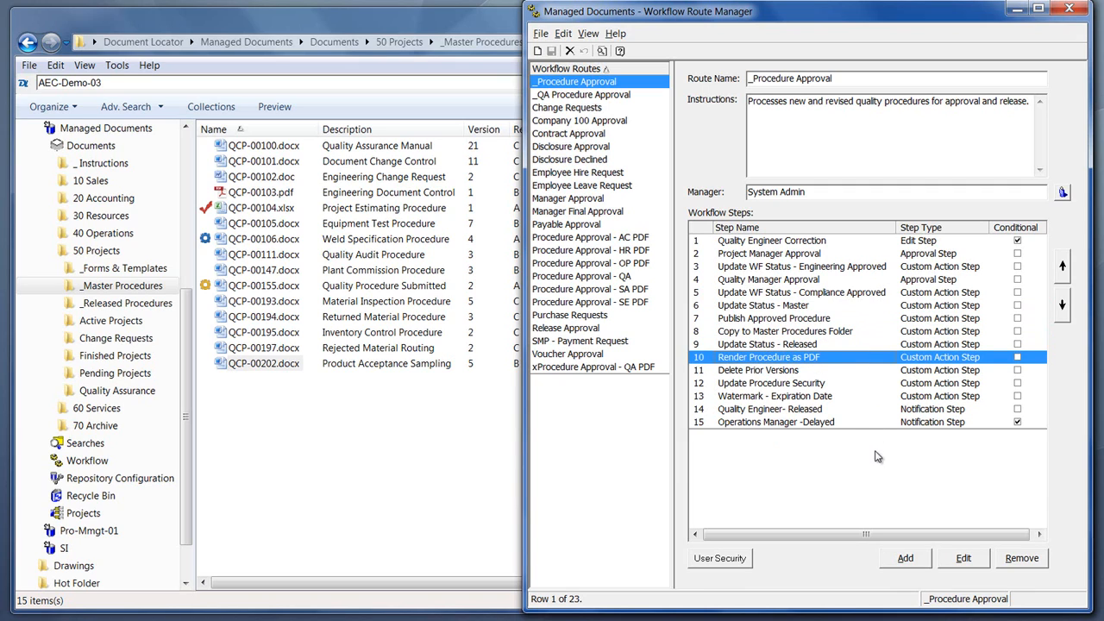
{"action": "left_click", "coordinate": [771, 412]}
{"action": "left_click", "coordinate": [772, 425]}
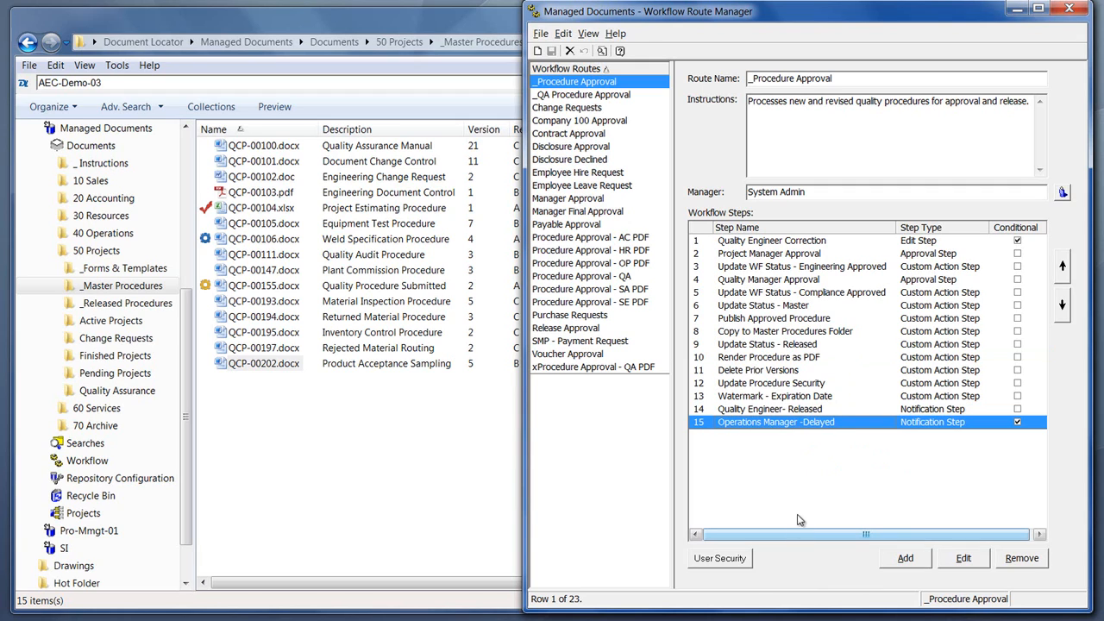
{"action": "left_click", "coordinate": [1018, 10]}
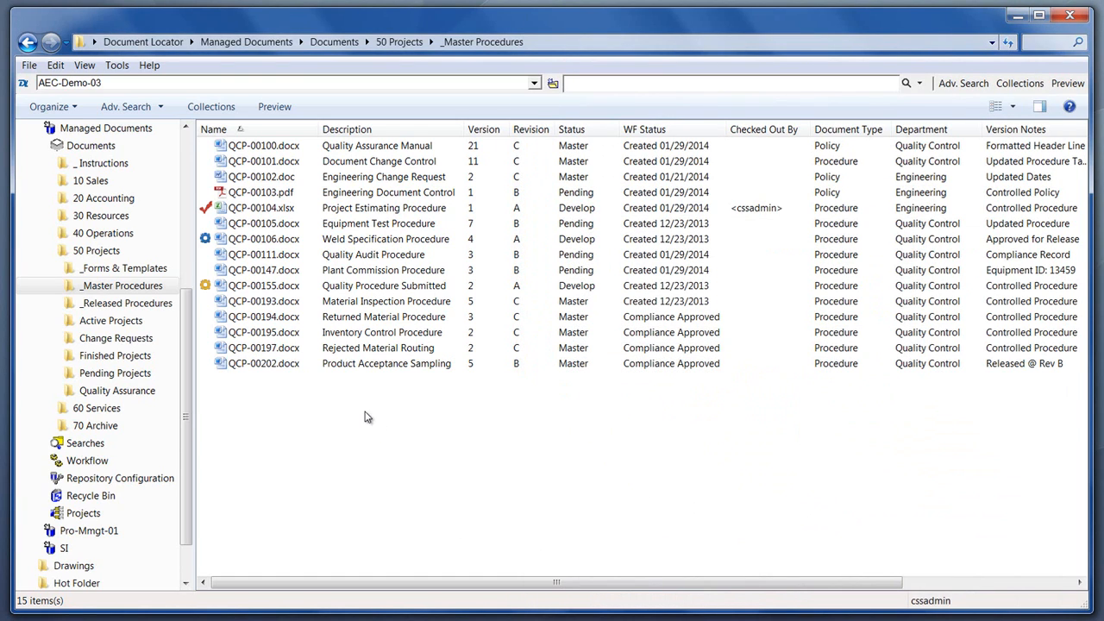
- Check the _Released Procedures folder for the published QCP-00227.pdf and return to the _Master Procedures folder
{"action": "left_click", "coordinate": [128, 304]}
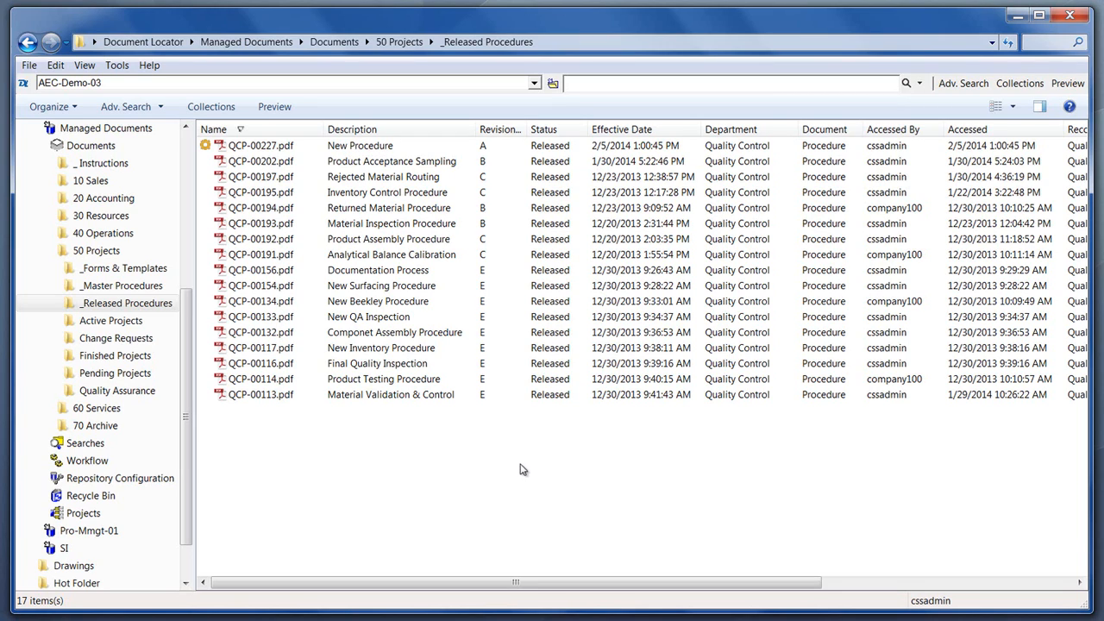
{"action": "left_click", "coordinate": [151, 287]}
{"action": "mouse_move", "coordinate": [250, 394]}
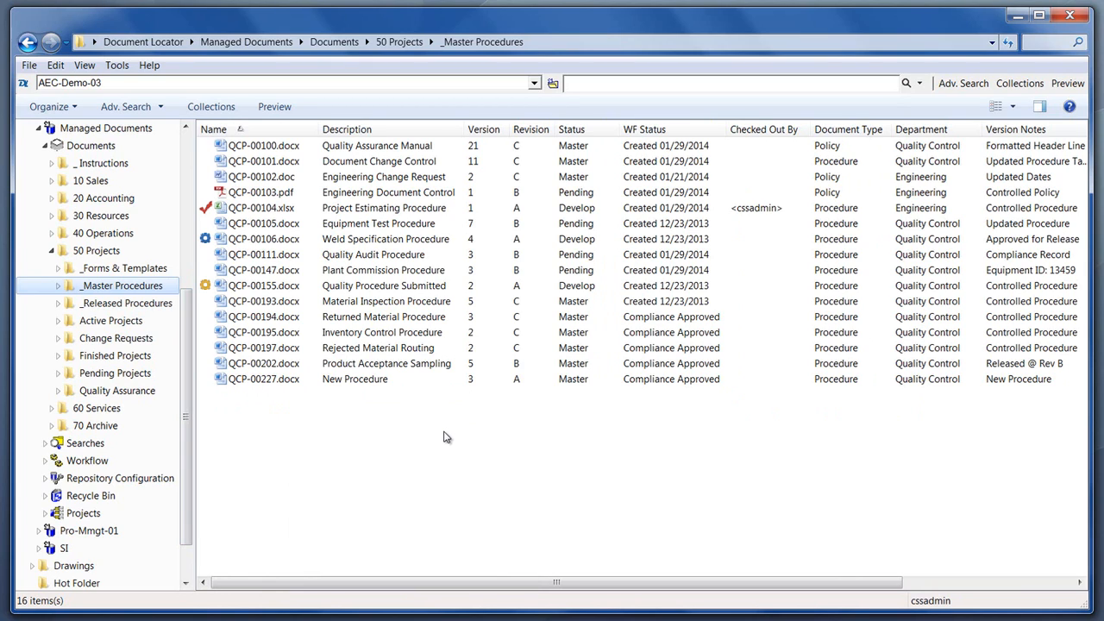
- Review the version history of QCP-00202.docx, including its revisions and version notes, and put the history window away
{"action": "left_click", "coordinate": [252, 367]}
{"action": "right_click", "coordinate": [252, 366]}
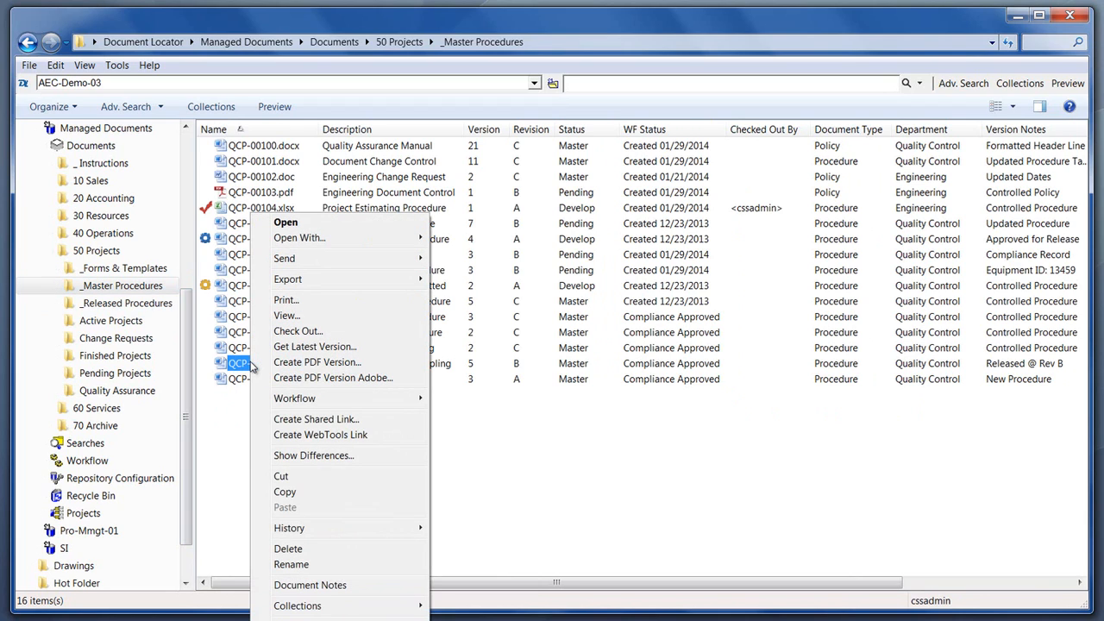
{"action": "mouse_move", "coordinate": [313, 528]}
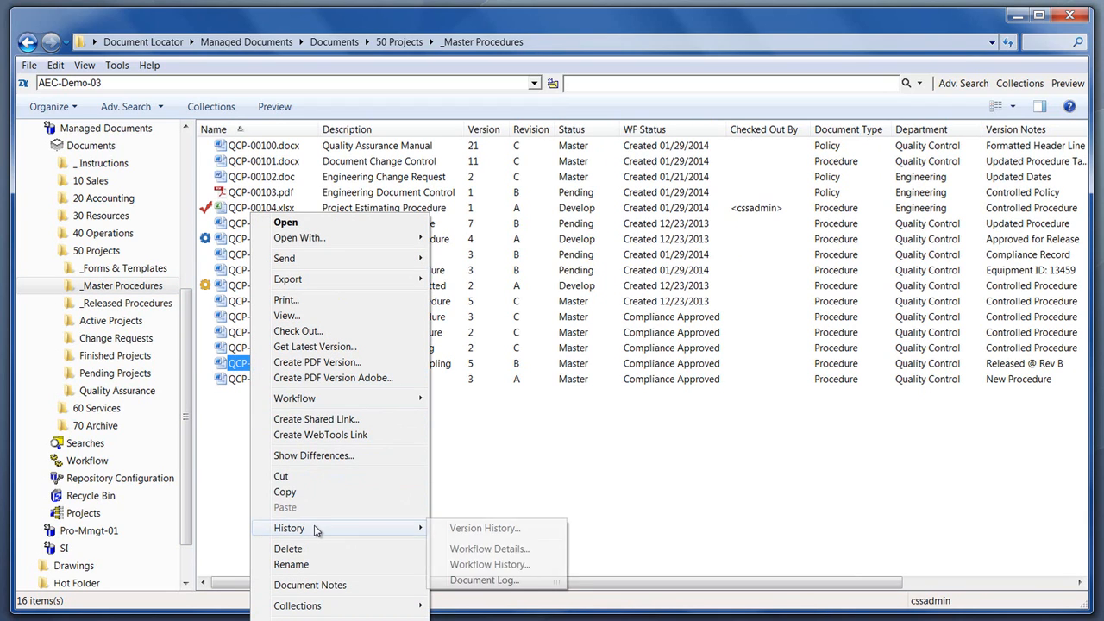
{"action": "left_click", "coordinate": [486, 529]}
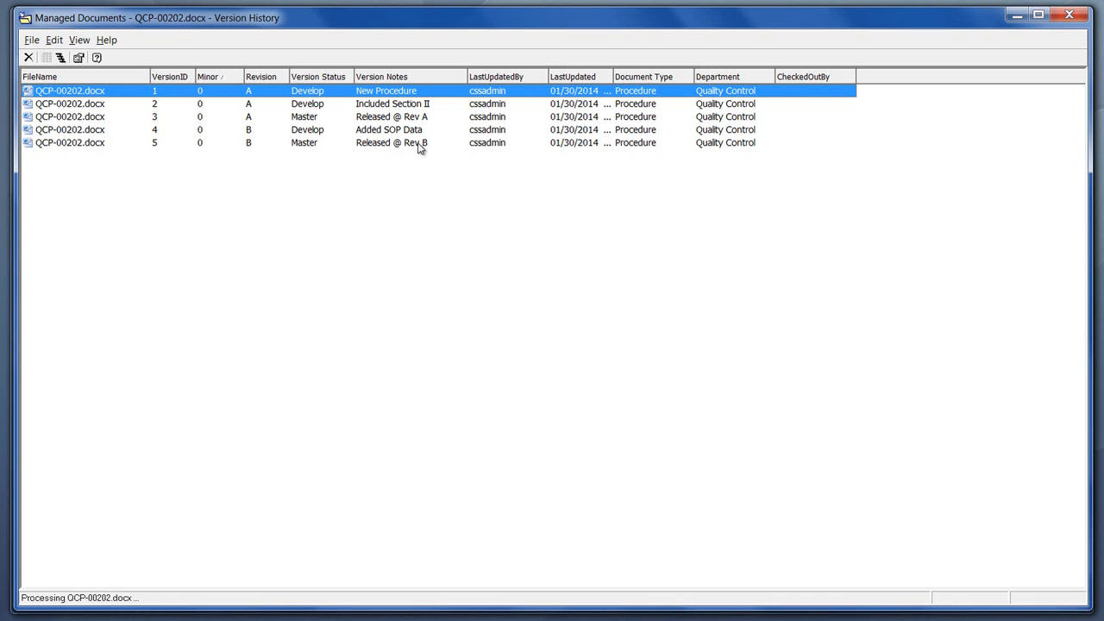
{"action": "left_click", "coordinate": [1018, 17]}
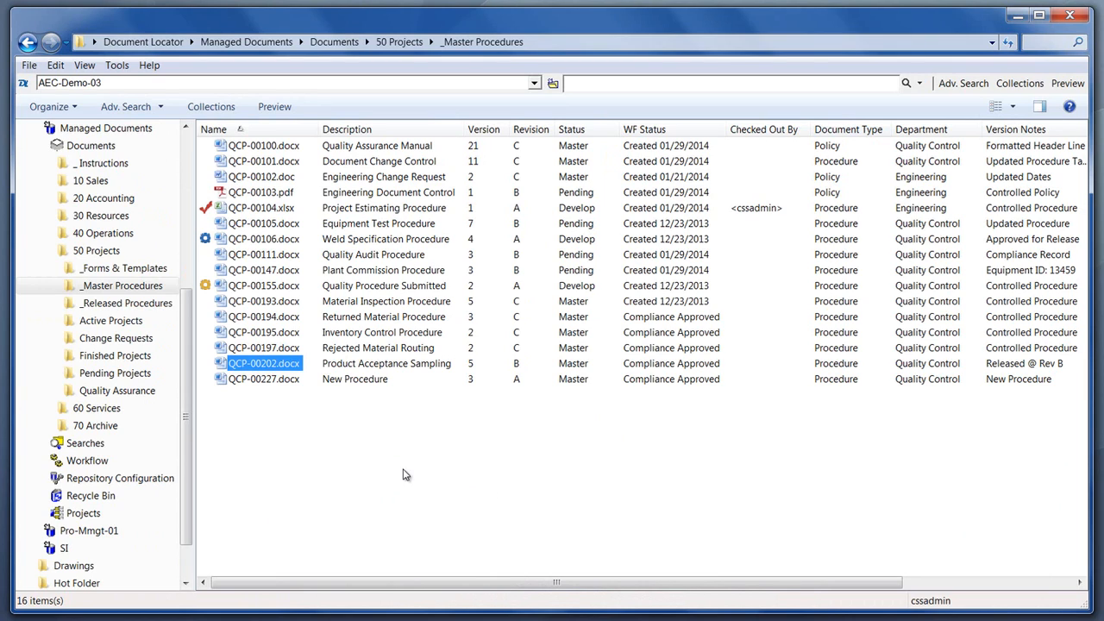
- Look at the check-out and workflow request commands for QCP-00202.docx without running them, and open the _Released Procedures folder
{"action": "right_click", "coordinate": [261, 365]}
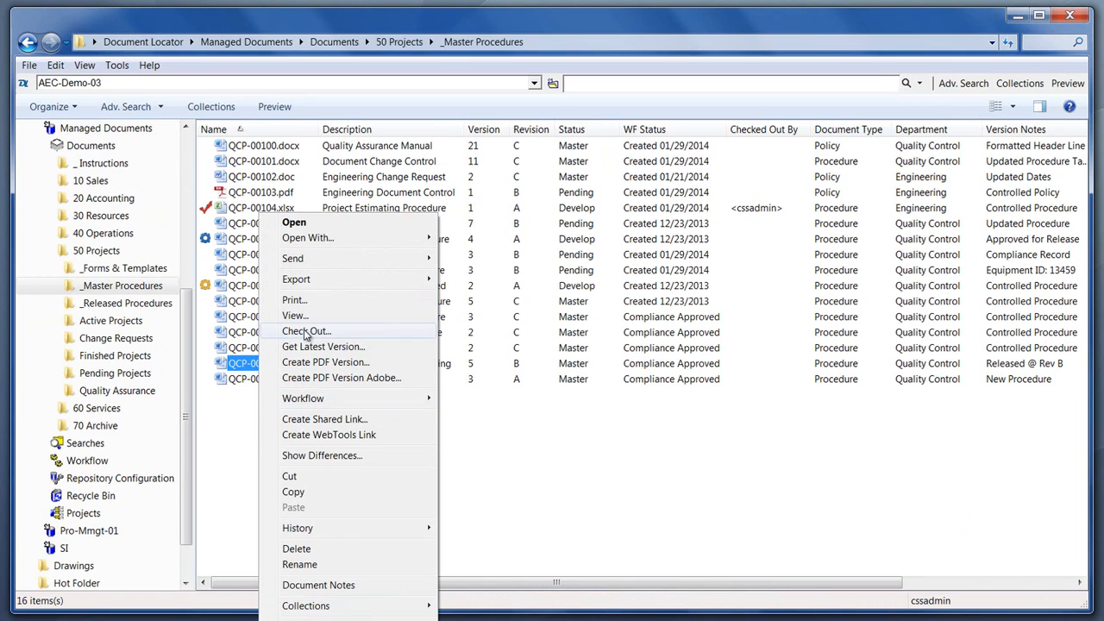
{"action": "mouse_move", "coordinate": [326, 397]}
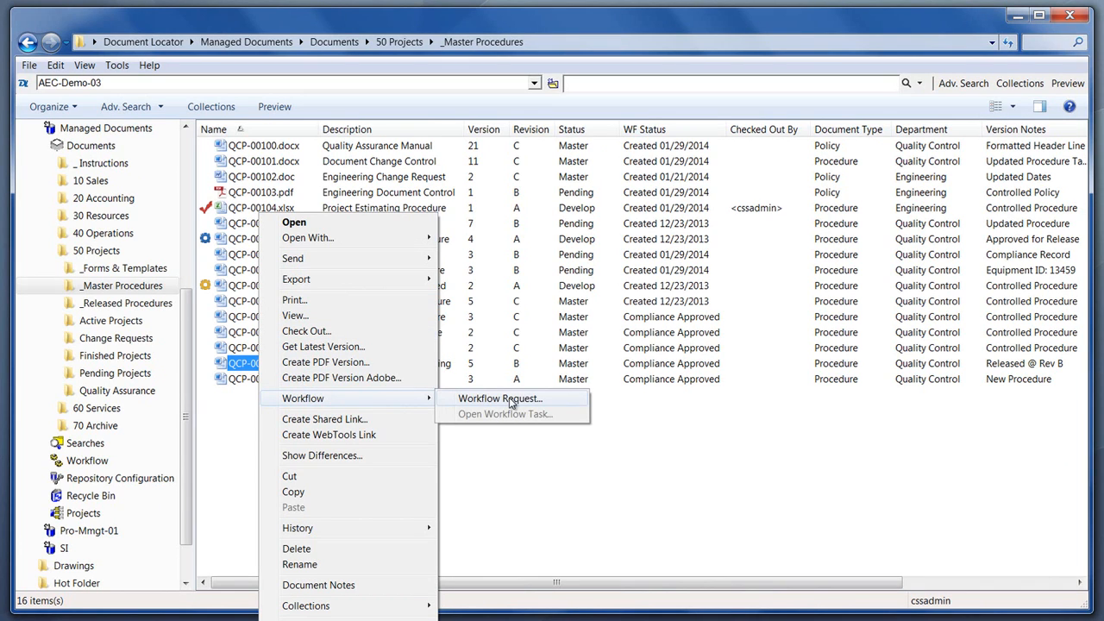
{"action": "left_click", "coordinate": [178, 288]}
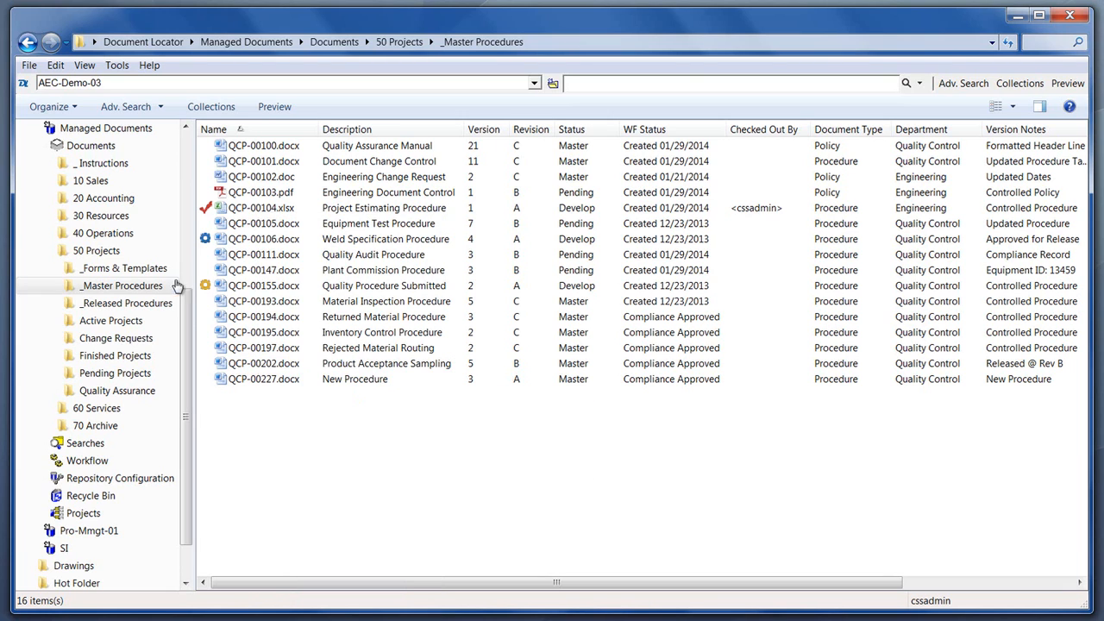
{"action": "left_click", "coordinate": [112, 305]}
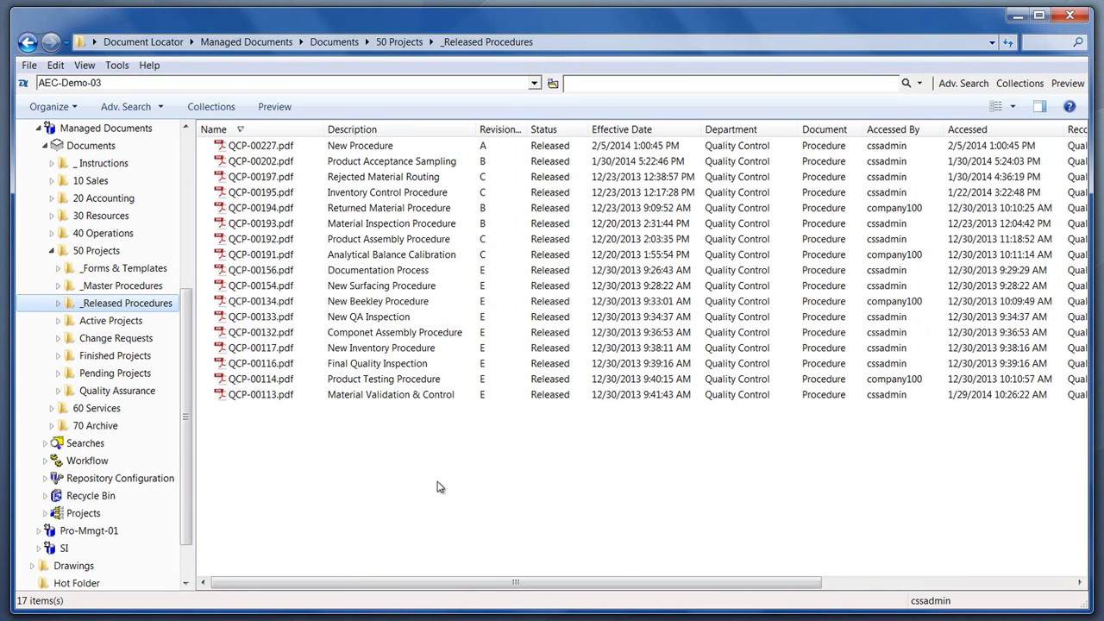